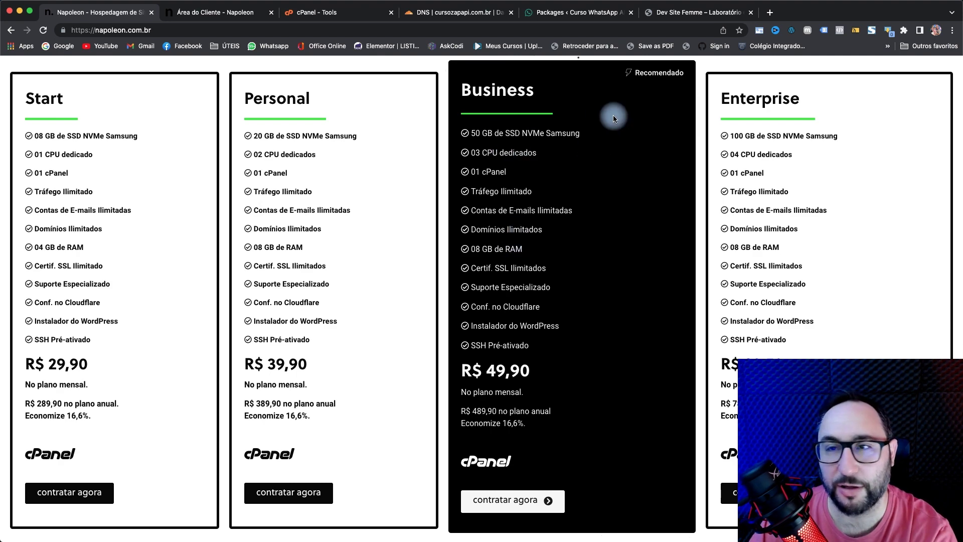
Switch to the cPanel session and open the WordPress Toolkit
{"action": "left_click", "coordinate": [321, 12]}
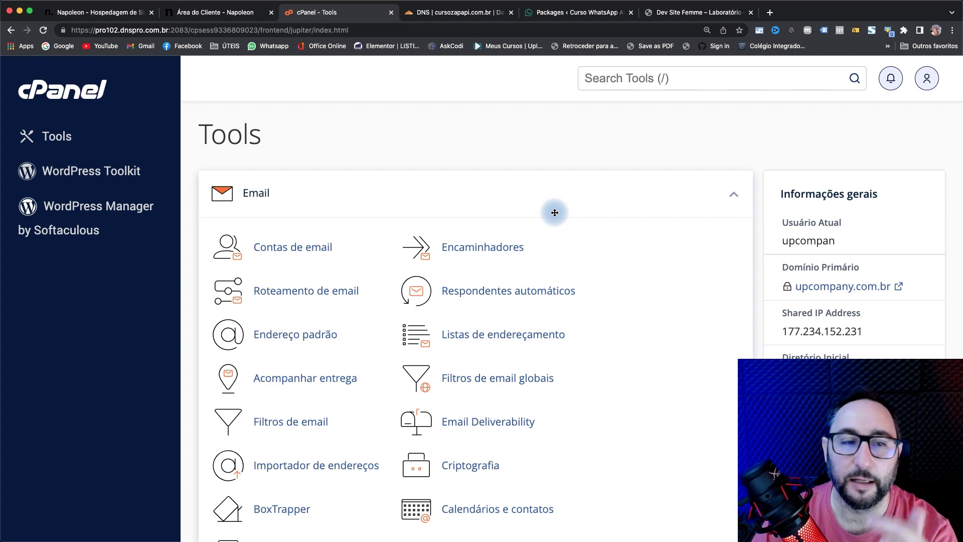
{"action": "scroll", "coordinate": [290, 197], "scroll_direction": "down", "scroll_amount": 1}
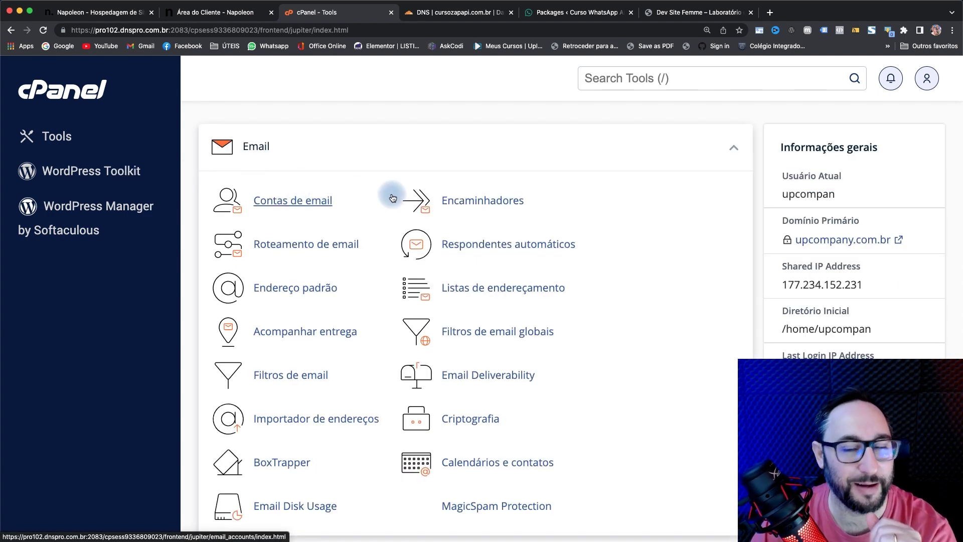
{"action": "scroll", "coordinate": [393, 198], "scroll_direction": "up", "scroll_amount": 1}
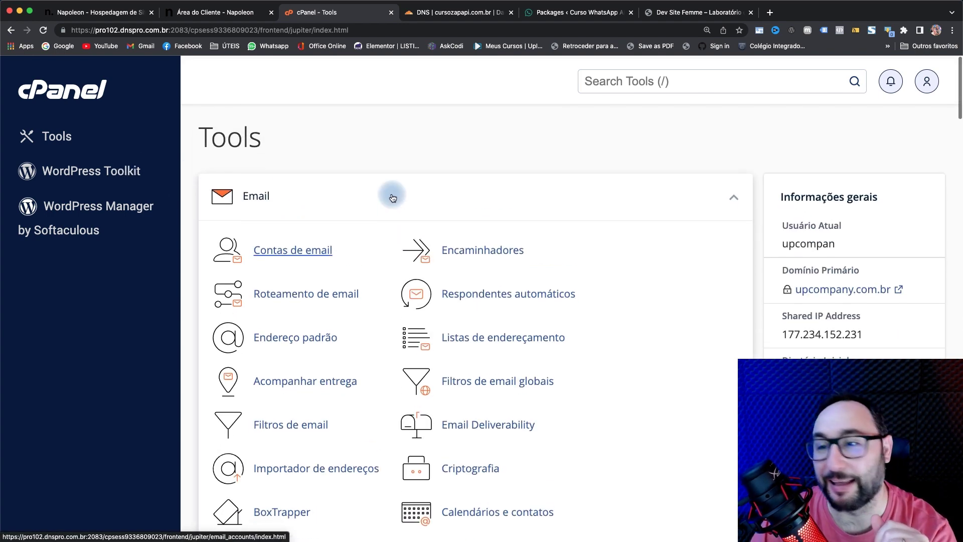
{"action": "left_click", "coordinate": [121, 174]}
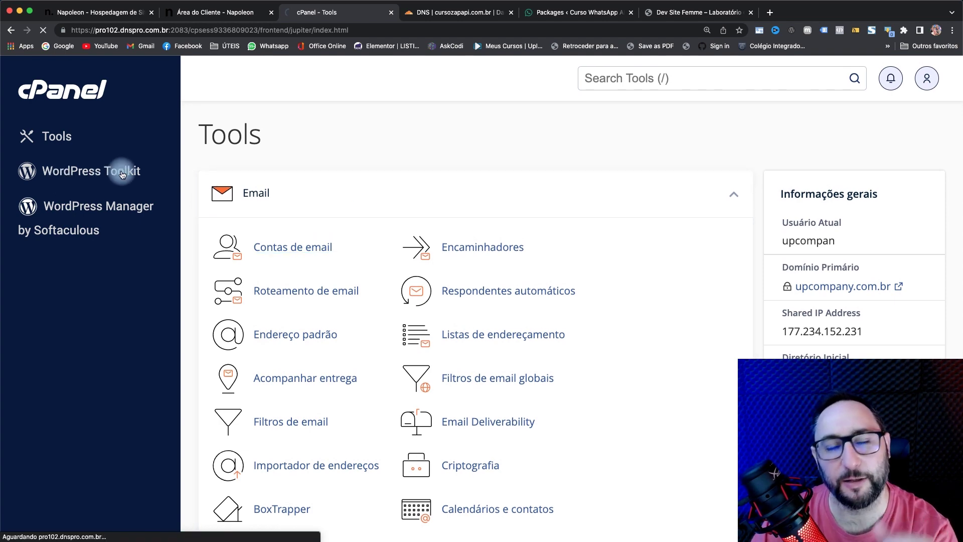
Expand the Portal de Adoção de Animais site's details in the WordPress sites list and highlight its search engine indexing option
{"action": "scroll", "coordinate": [697, 299], "scroll_direction": "down", "scroll_amount": 4}
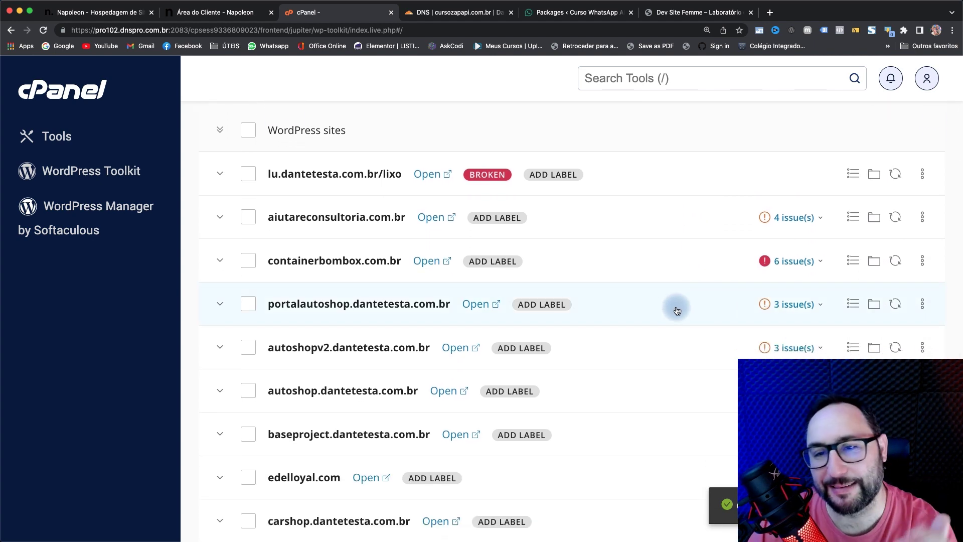
{"action": "scroll", "coordinate": [668, 307], "scroll_direction": "down", "scroll_amount": 3}
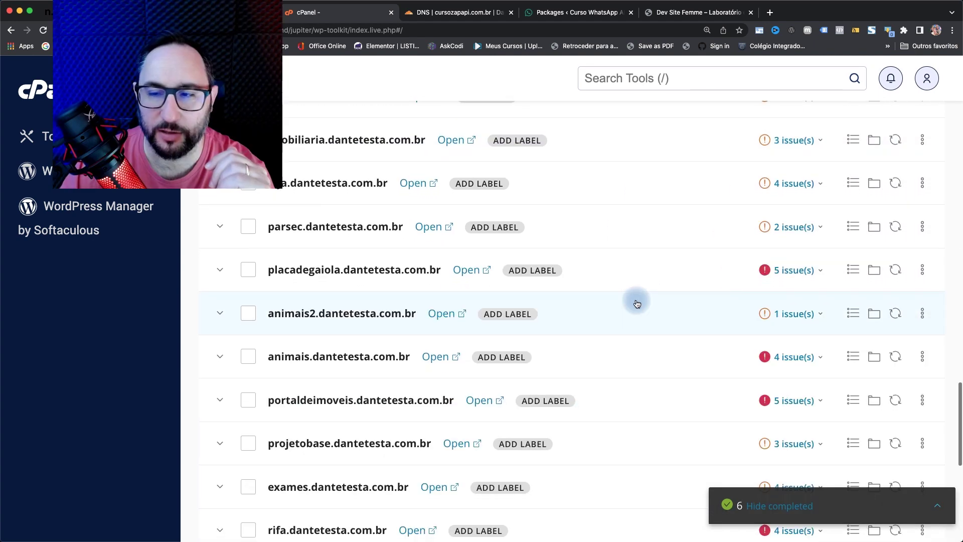
{"action": "scroll", "coordinate": [635, 301], "scroll_direction": "down", "scroll_amount": 3}
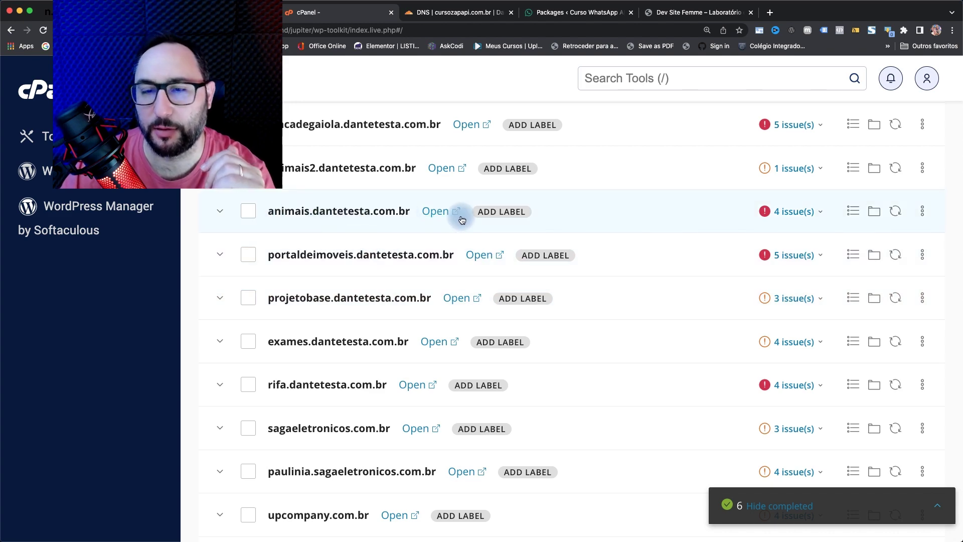
{"action": "left_click", "coordinate": [675, 214]}
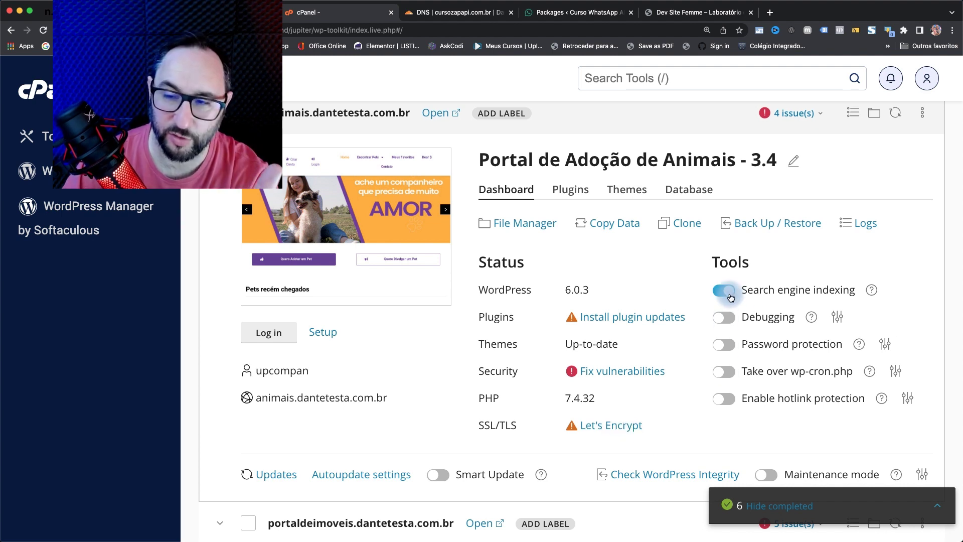
{"action": "left_click_drag", "start_coordinate": [750, 290], "coordinate": [817, 306]}
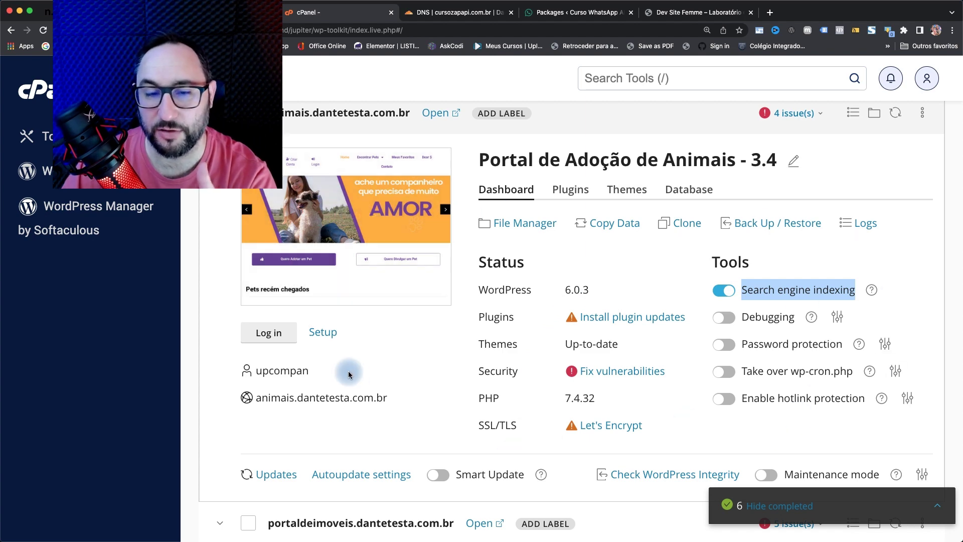
Look at the Portal de Adoção de Animais site's administrator setup and login options, closing the setup without changes
{"action": "left_click", "coordinate": [296, 335]}
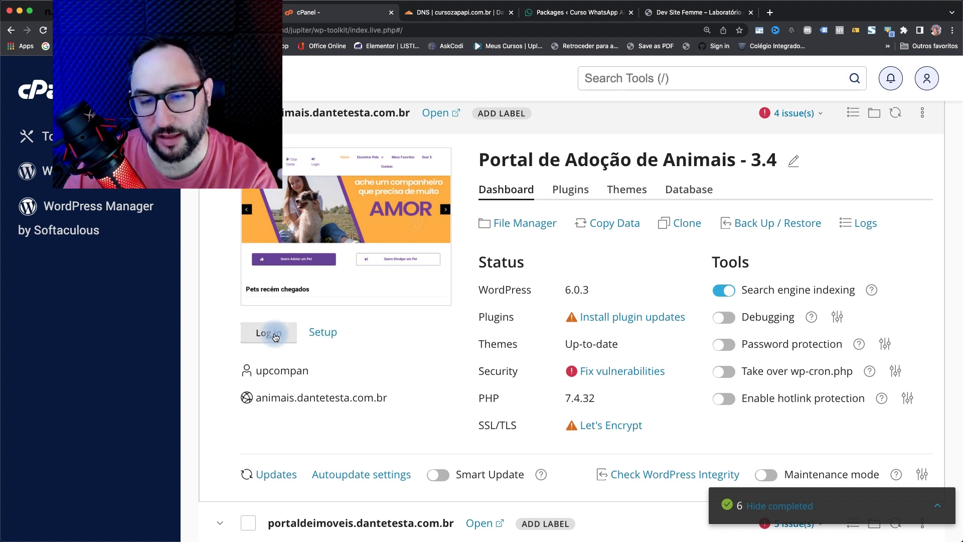
{"action": "left_click", "coordinate": [330, 334]}
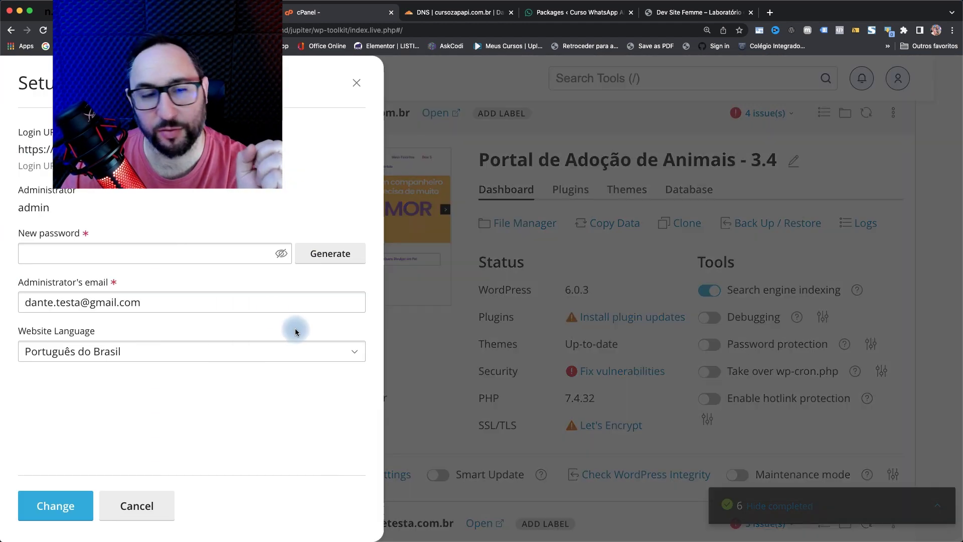
{"action": "left_click", "coordinate": [76, 247]}
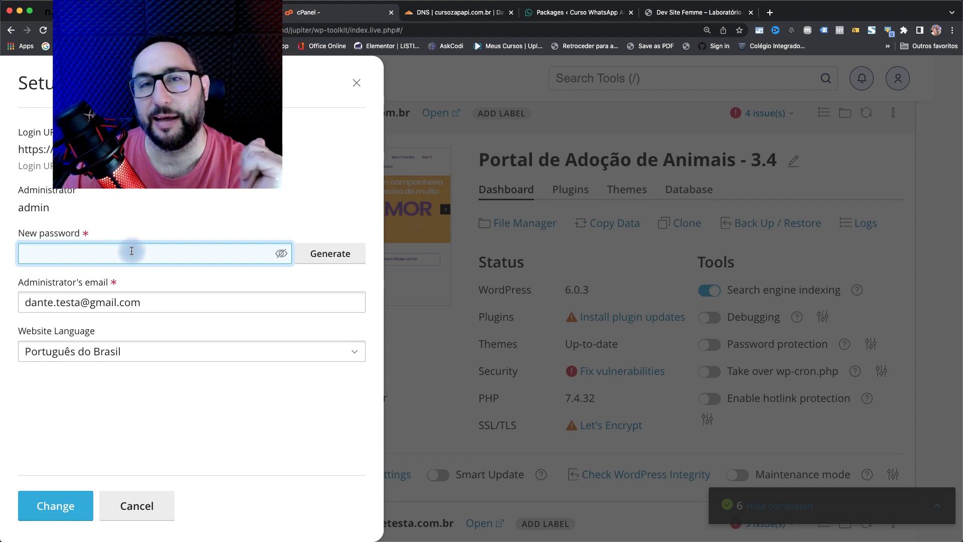
{"action": "left_click", "coordinate": [357, 84]}
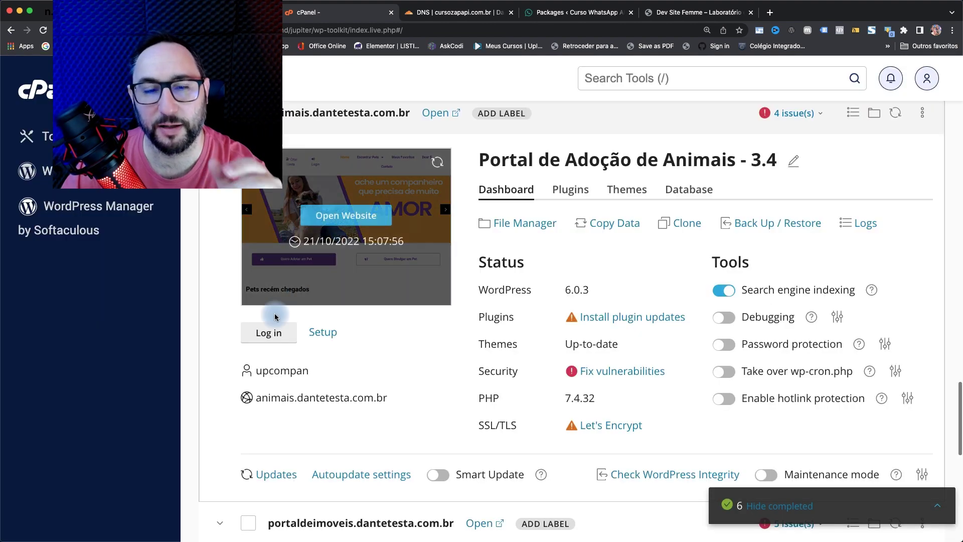
{"action": "left_click", "coordinate": [268, 334]}
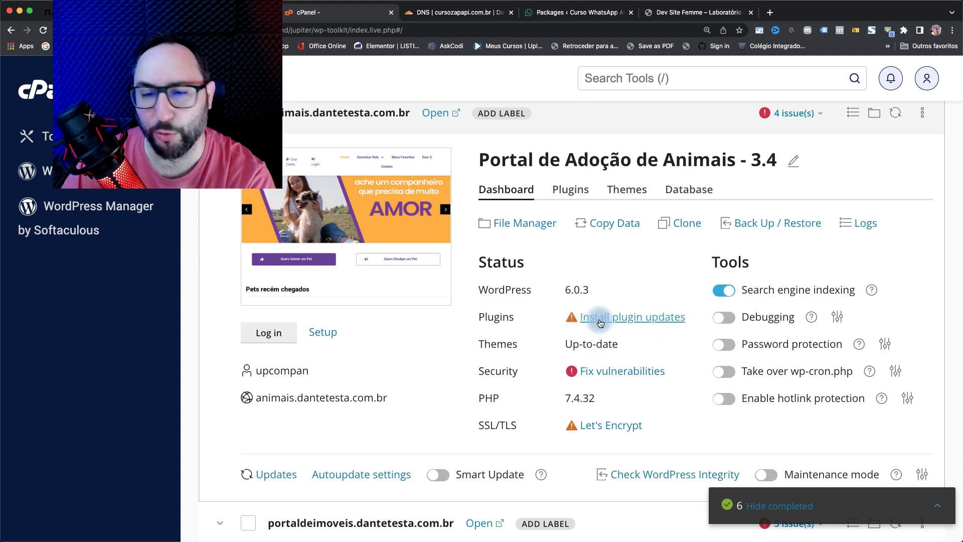
Update all the site's outdated plugins: Elementor, WP Mail SMTP and WPvivid Backup Plugin
{"action": "left_click", "coordinate": [631, 324]}
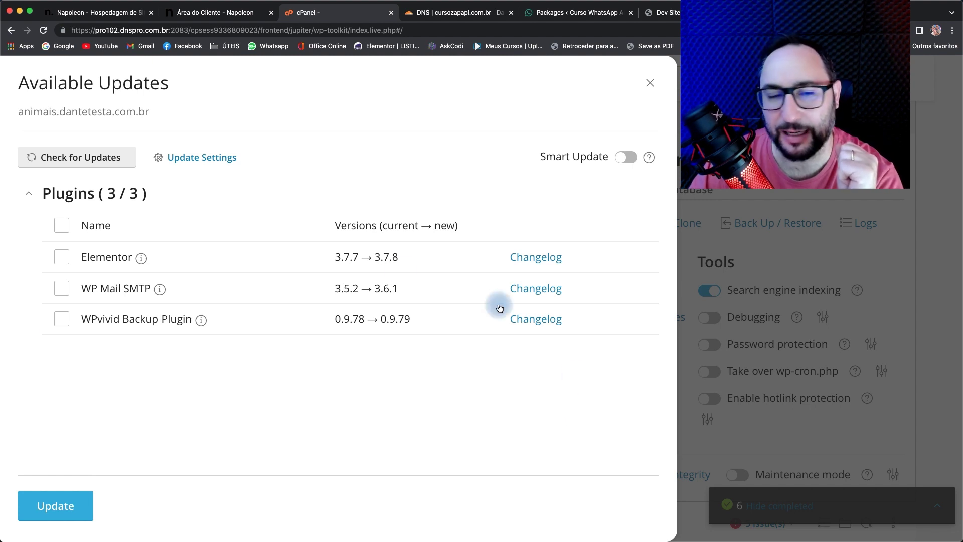
{"action": "left_click", "coordinate": [61, 225]}
{"action": "left_click", "coordinate": [91, 512]}
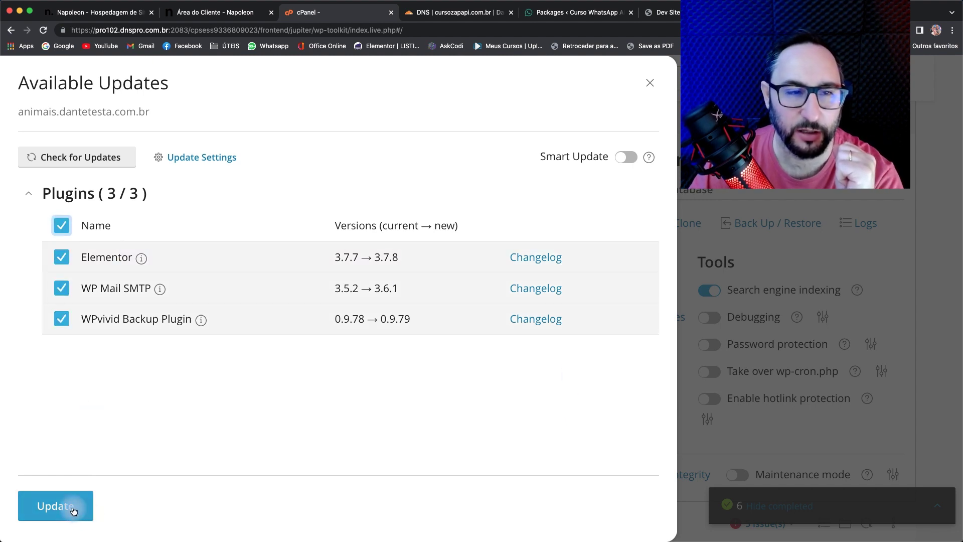
{"action": "left_click", "coordinate": [650, 83]}
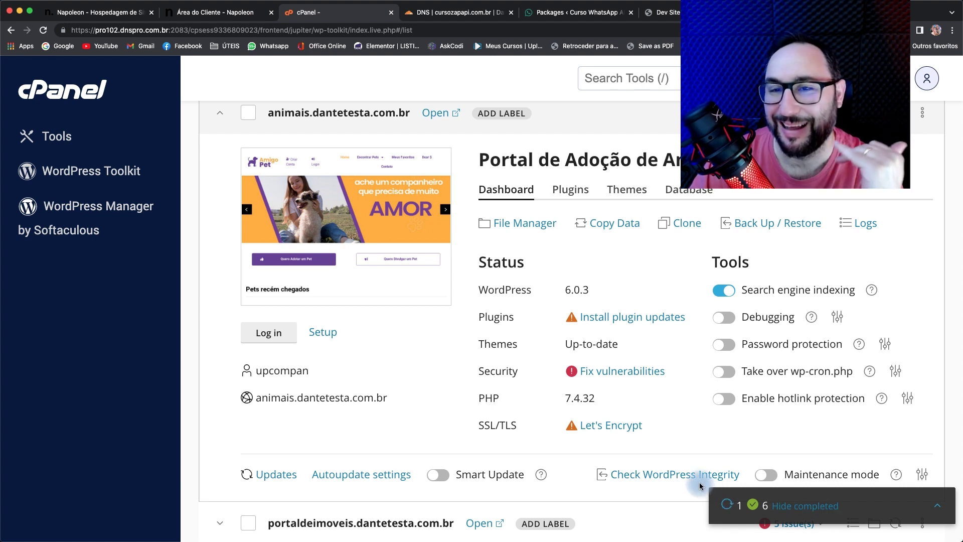
Review the site's known vulnerabilities and deactivate the vulnerable WP Taxonomy Import plugin
{"action": "scroll", "coordinate": [660, 456], "scroll_direction": "up", "scroll_amount": 1}
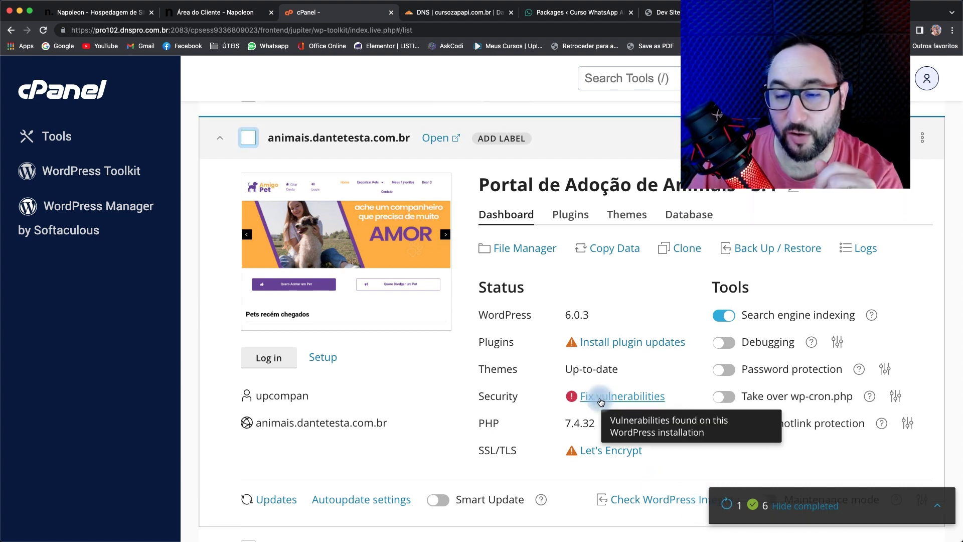
{"action": "left_click", "coordinate": [633, 399]}
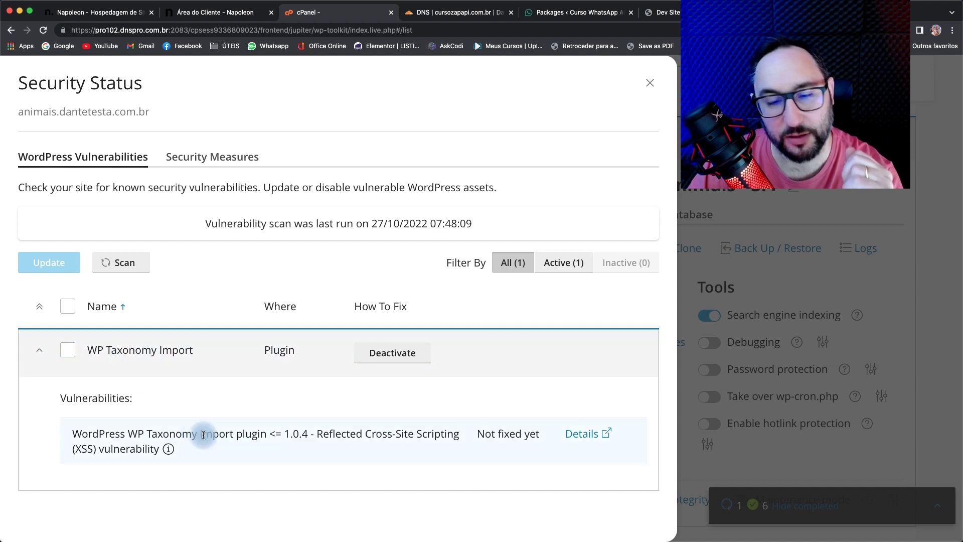
{"action": "left_click_drag", "start_coordinate": [367, 434], "coordinate": [458, 438]}
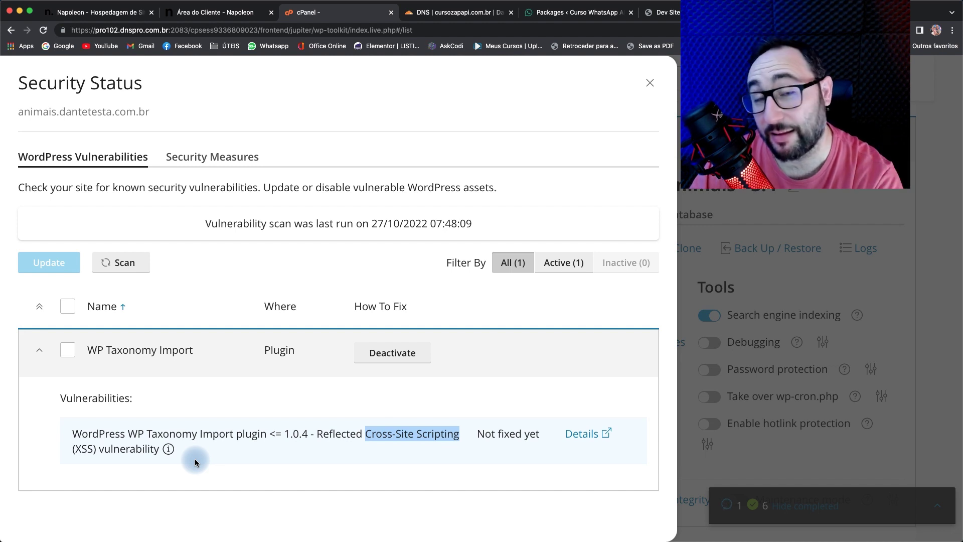
{"action": "left_click", "coordinate": [414, 344]}
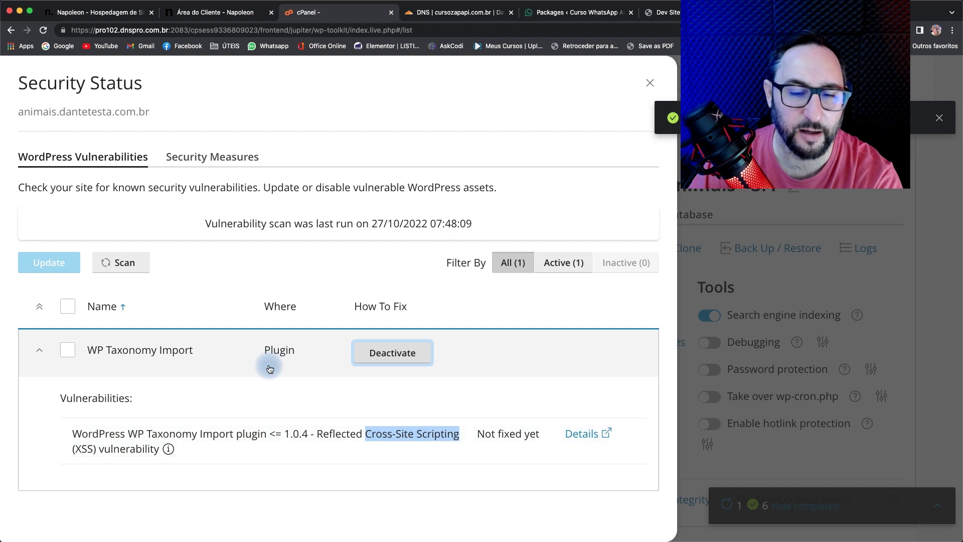
Select all the available security measures for the site and apply them
{"action": "left_click", "coordinate": [225, 156]}
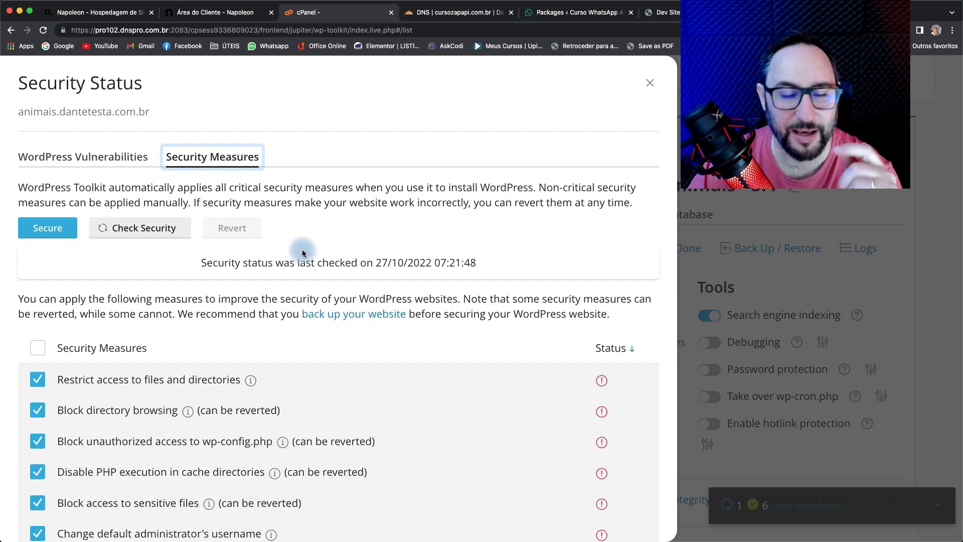
{"action": "scroll", "coordinate": [303, 262], "scroll_direction": "down", "scroll_amount": 10}
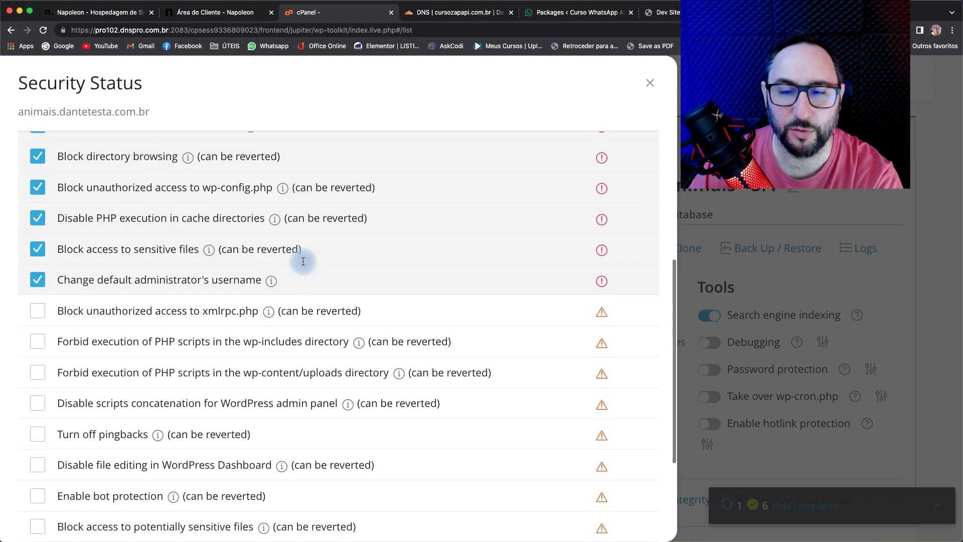
{"action": "scroll", "coordinate": [303, 264], "scroll_direction": "down", "scroll_amount": 1}
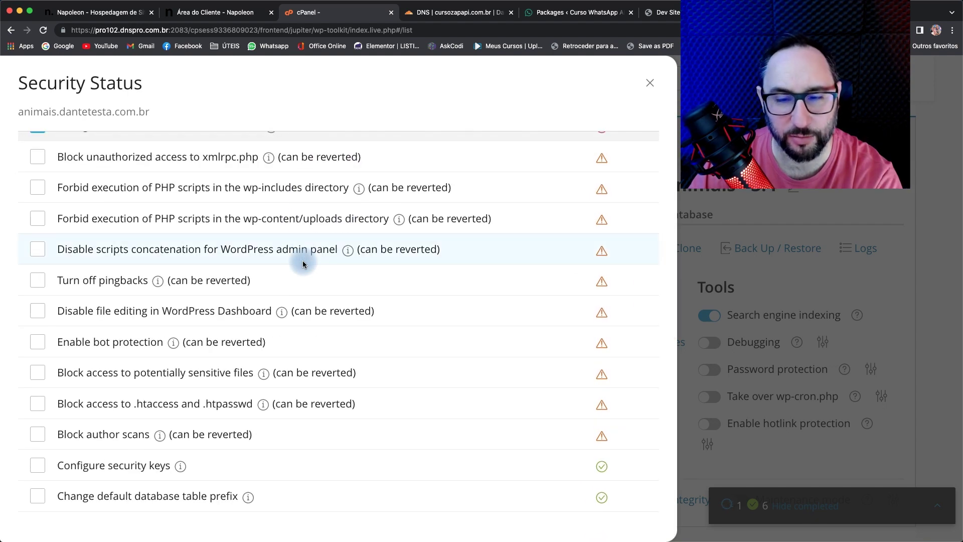
{"action": "scroll", "coordinate": [570, 262], "scroll_direction": "up", "scroll_amount": 8}
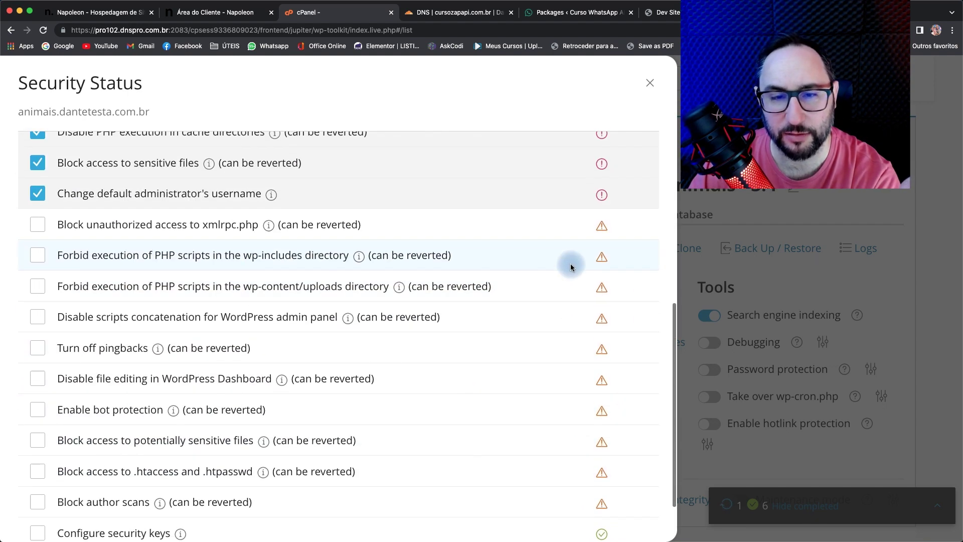
{"action": "scroll", "coordinate": [114, 234], "scroll_direction": "up", "scroll_amount": 1}
{"action": "left_click", "coordinate": [111, 257]}
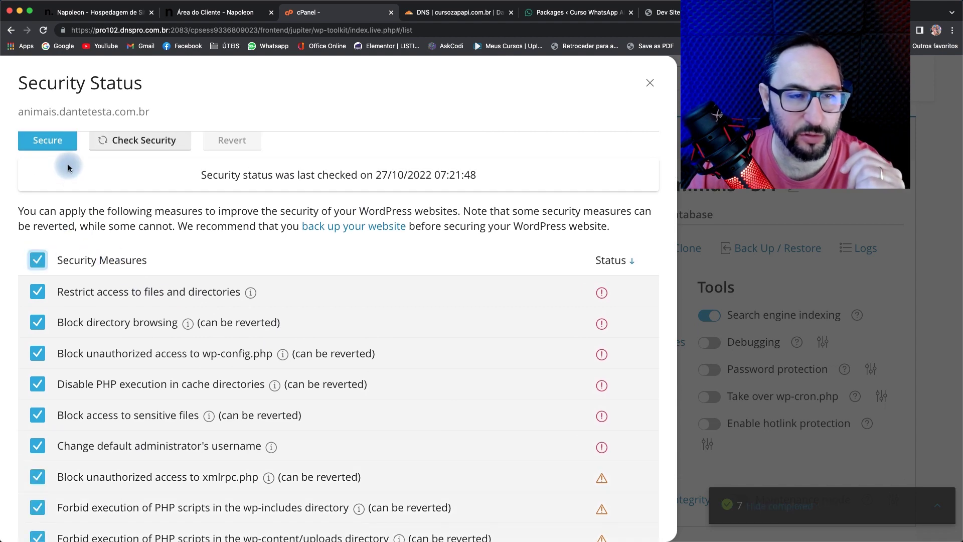
{"action": "left_click", "coordinate": [48, 142]}
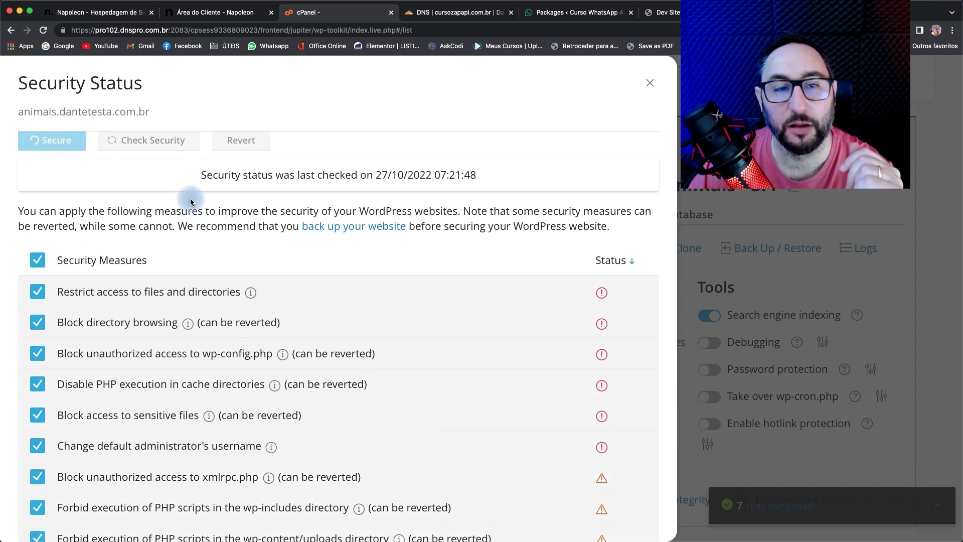
Examine the status of every security measure in the list, including the applied result, and close the security status
{"action": "scroll", "coordinate": [192, 201], "scroll_direction": "up", "scroll_amount": 2}
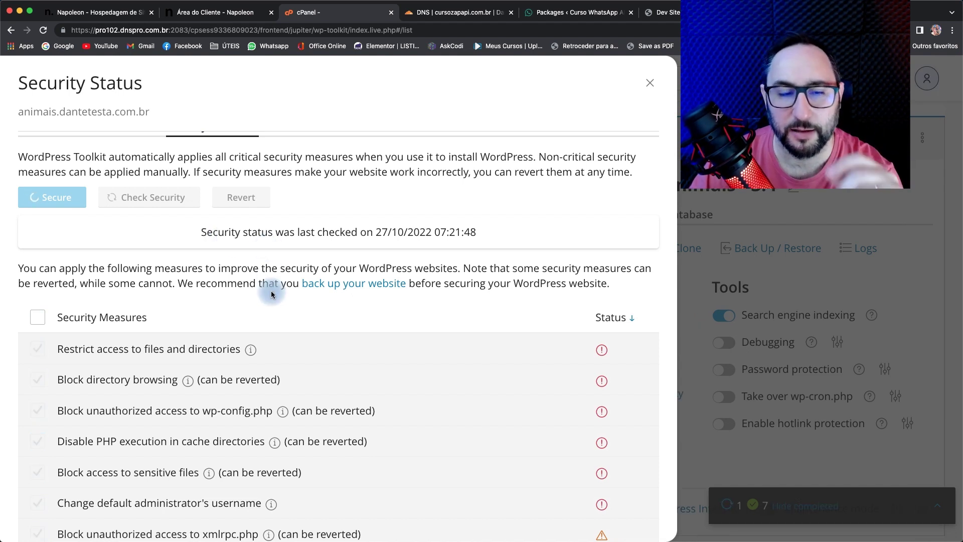
{"action": "scroll", "coordinate": [278, 295], "scroll_direction": "down", "scroll_amount": 2}
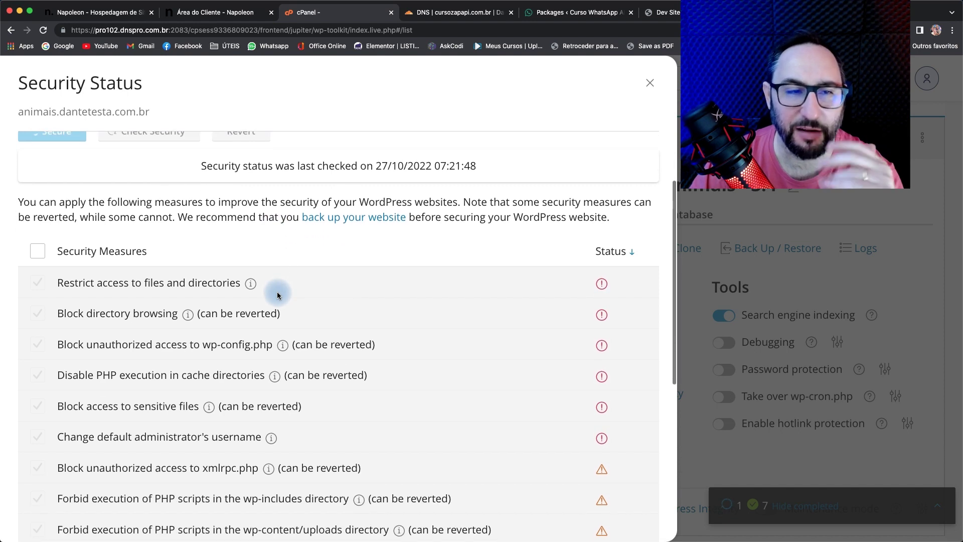
{"action": "scroll", "coordinate": [278, 296], "scroll_direction": "up", "scroll_amount": 1}
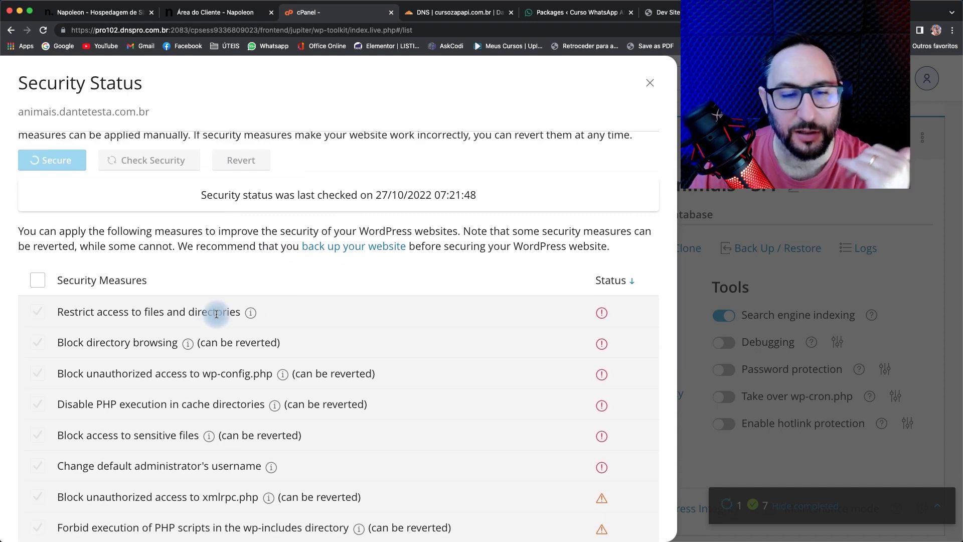
{"action": "scroll", "coordinate": [282, 310], "scroll_direction": "down", "scroll_amount": 4}
{"action": "scroll", "coordinate": [362, 284], "scroll_direction": "down", "scroll_amount": 1}
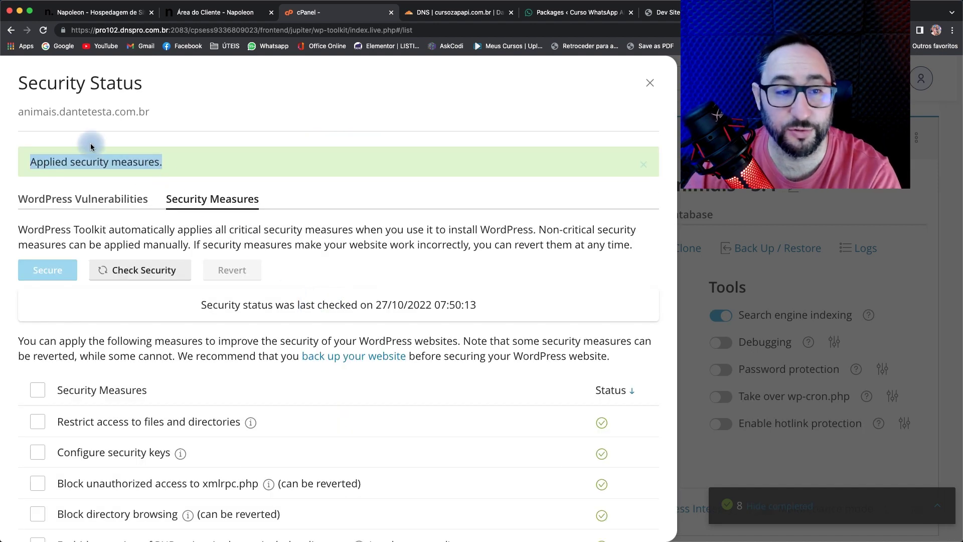
{"action": "left_click", "coordinate": [71, 161]}
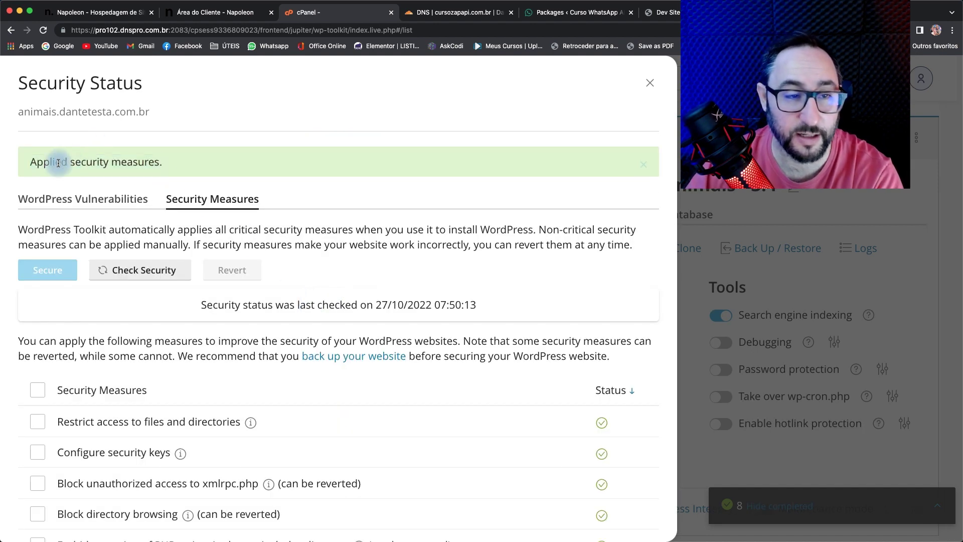
{"action": "scroll", "coordinate": [559, 389], "scroll_direction": "down", "scroll_amount": 8}
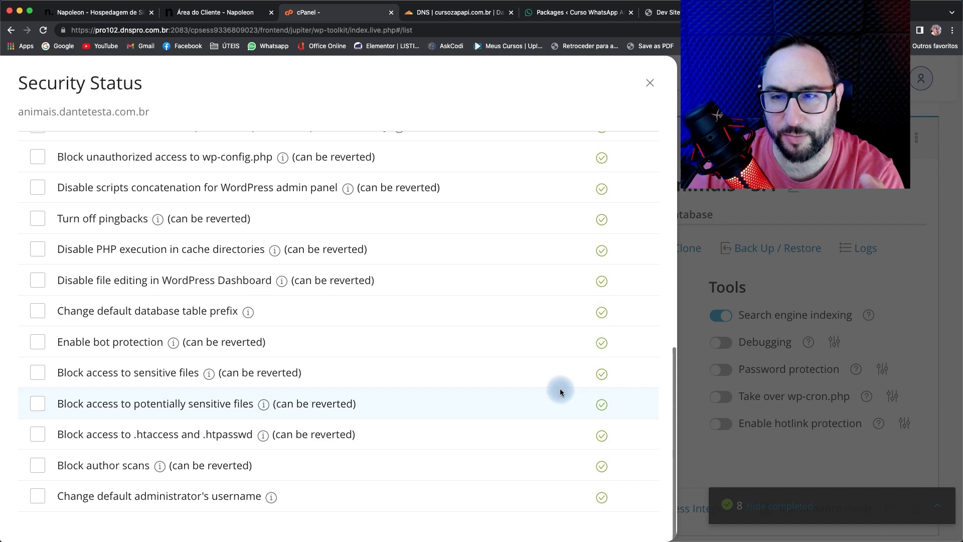
{"action": "scroll", "coordinate": [560, 388], "scroll_direction": "up", "scroll_amount": 6}
{"action": "left_click", "coordinate": [652, 80]}
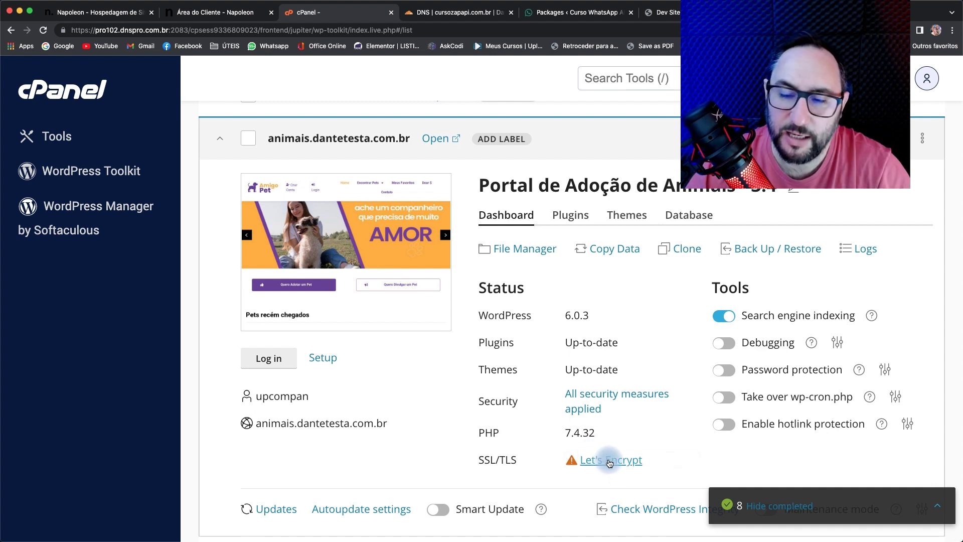
From the site's SSL/TLS status, filter the domains by "anim" and enable Force HTTPS Redirect for animais.dantetesta.com.br, then return to WordPress Toolkit
{"action": "left_click", "coordinate": [609, 462]}
{"action": "left_click", "coordinate": [558, 424]}
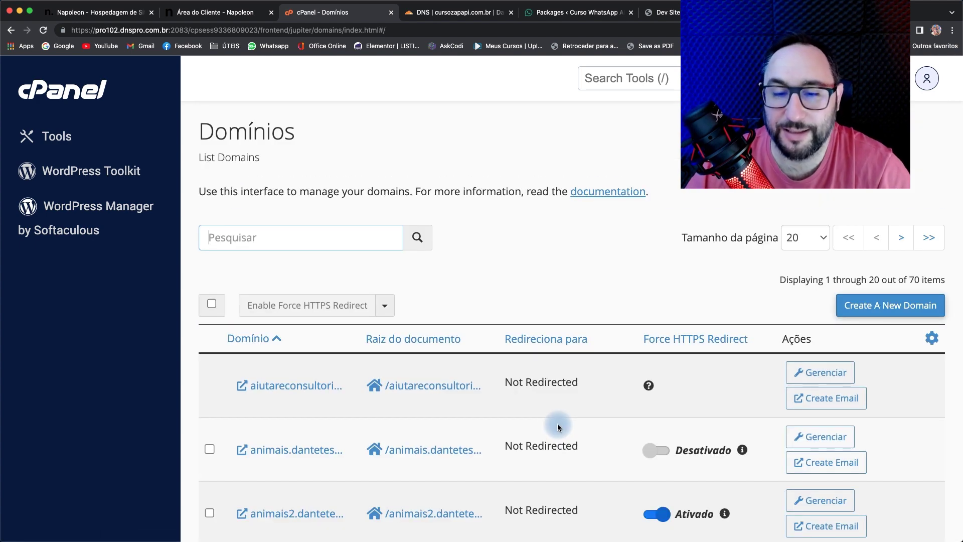
{"action": "left_click", "coordinate": [246, 237]}
{"action": "type", "text": "anim"}
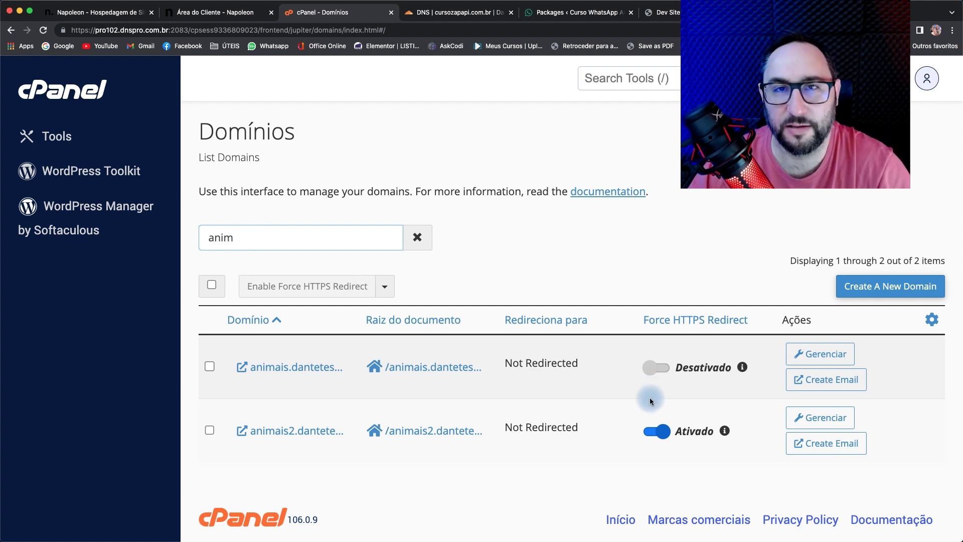
{"action": "left_click", "coordinate": [654, 368]}
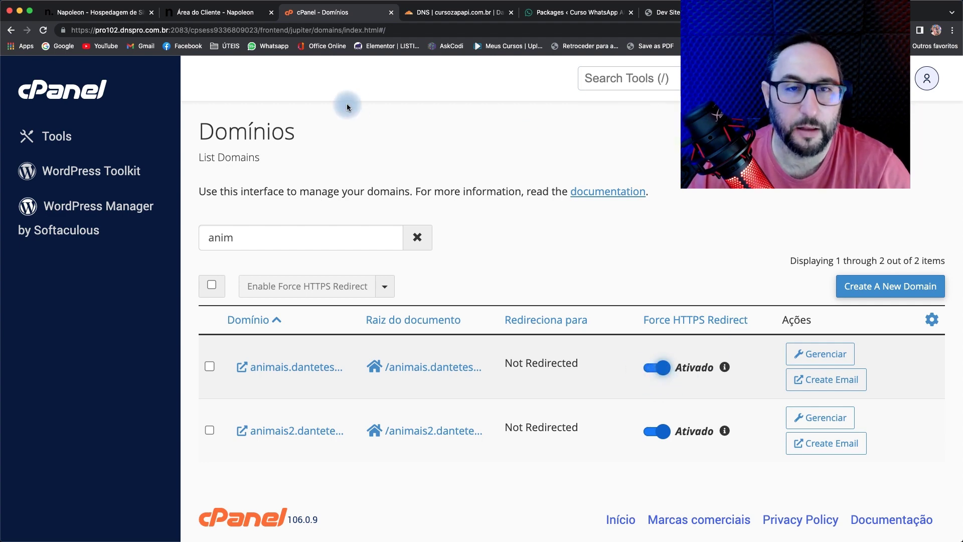
{"action": "scroll", "coordinate": [469, 184], "scroll_direction": "left", "scroll_amount": 5}
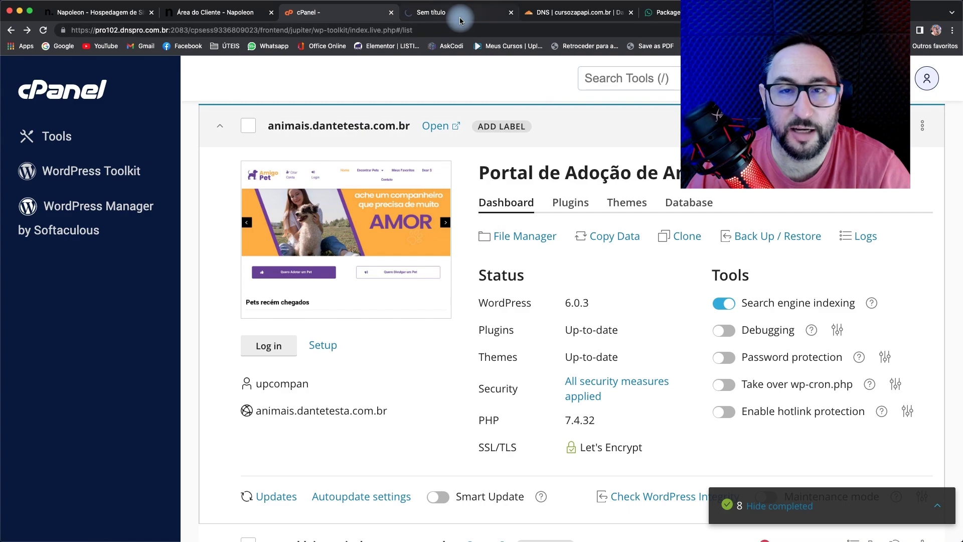
Examine the live pages of animais.dantetesta.com.br and autoshop.dantetesta.com.br, checking that their content loads over HTTPS
{"action": "scroll", "coordinate": [643, 252], "scroll_direction": "down", "scroll_amount": 5}
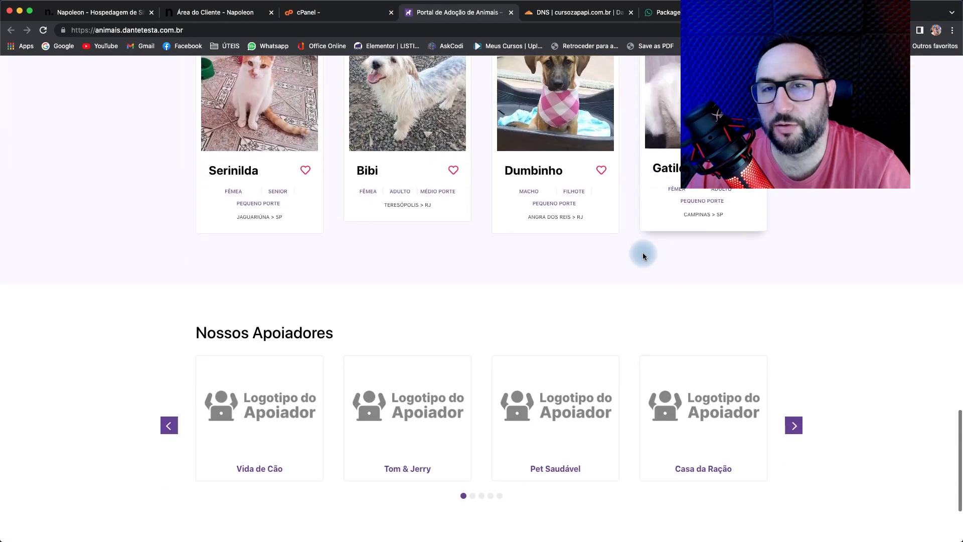
{"action": "scroll", "coordinate": [645, 257], "scroll_direction": "up", "scroll_amount": 10}
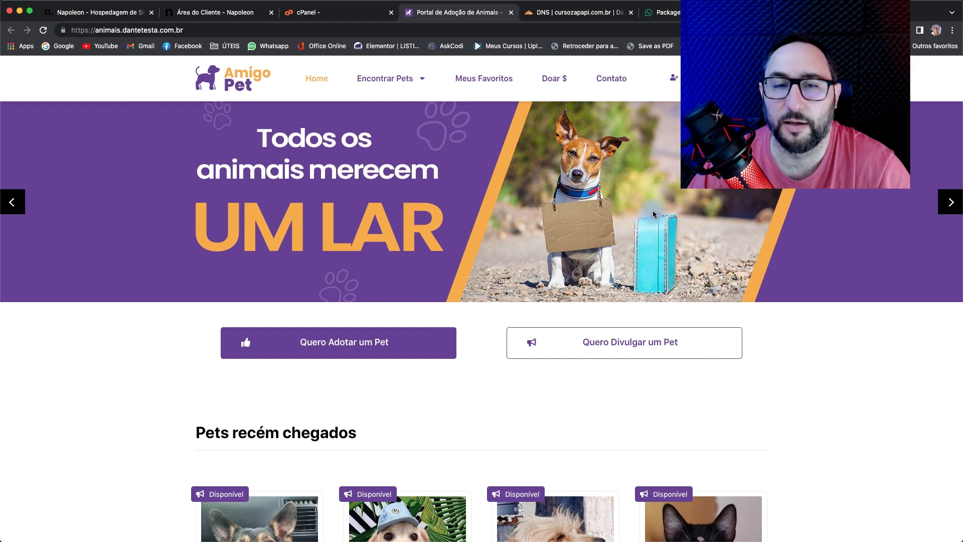
{"action": "scroll", "coordinate": [649, 258], "scroll_direction": "down", "scroll_amount": 5}
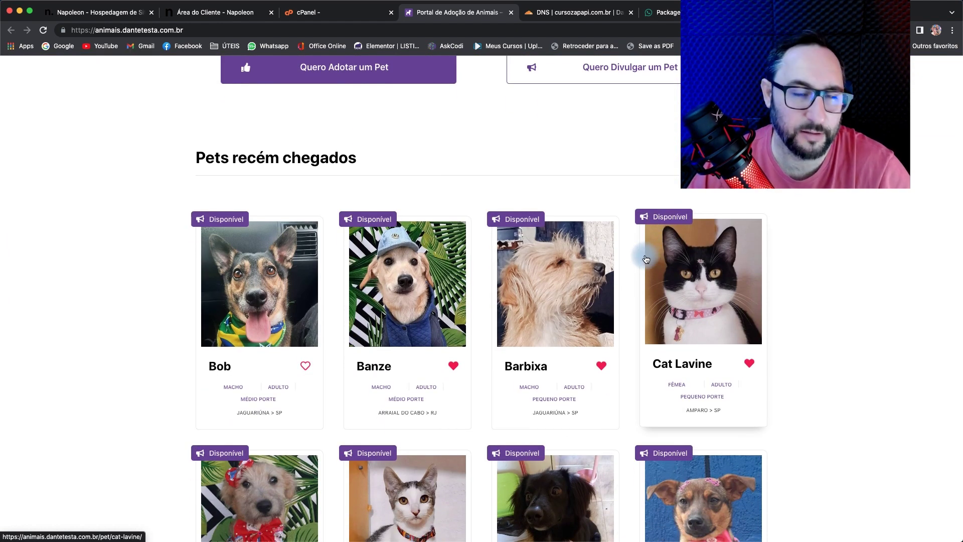
{"action": "scroll", "coordinate": [532, 261], "scroll_direction": "up", "scroll_amount": 5}
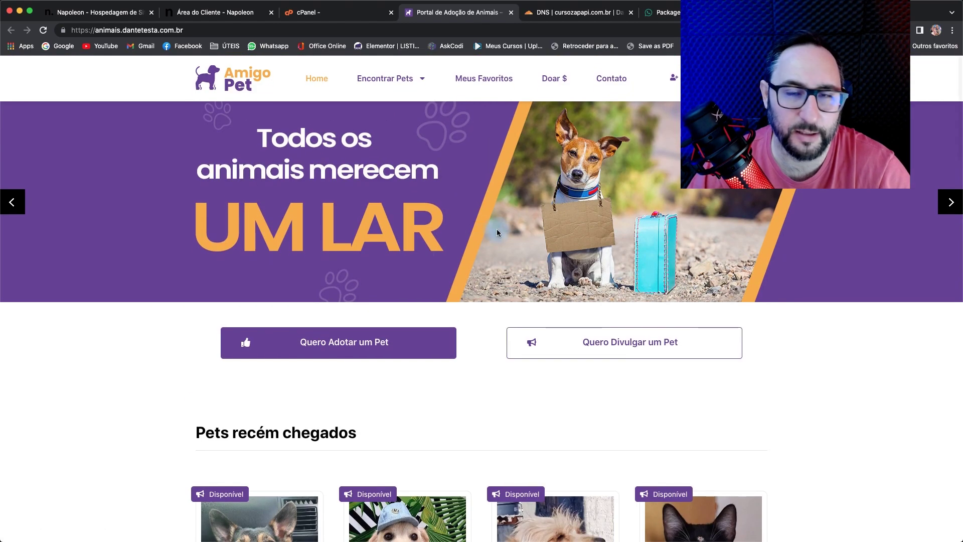
{"action": "scroll", "coordinate": [554, 240], "scroll_direction": "left", "scroll_amount": 5}
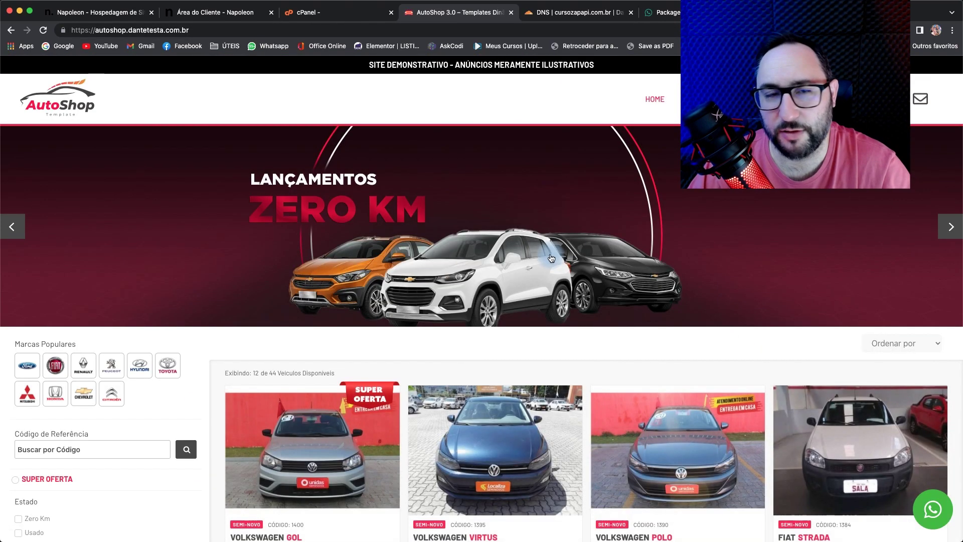
{"action": "scroll", "coordinate": [525, 276], "scroll_direction": "down", "scroll_amount": 5}
{"action": "scroll", "coordinate": [523, 273], "scroll_direction": "up", "scroll_amount": 5}
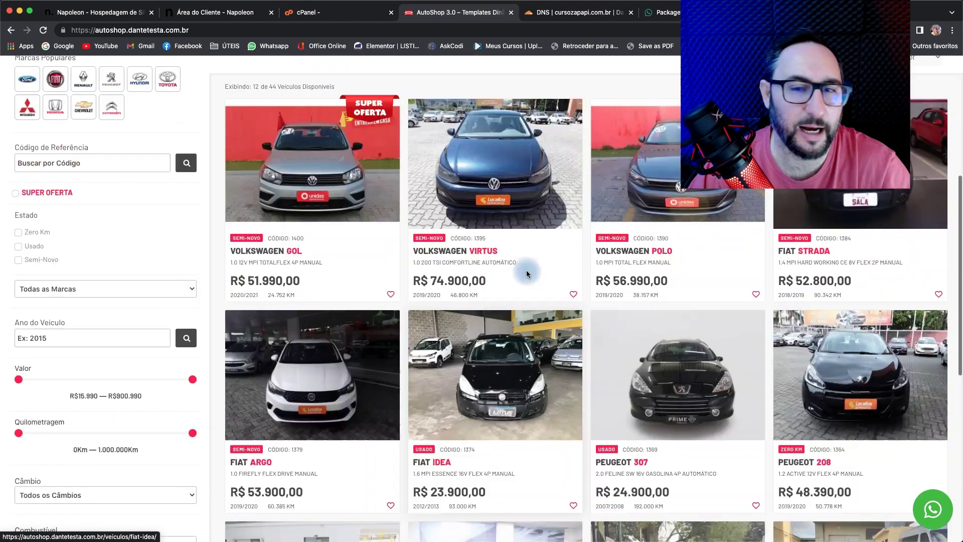
{"action": "scroll", "coordinate": [363, 374], "scroll_direction": "left", "scroll_amount": 5}
Open the site's files and move the wp-taxonomy-import folder from the wp-content plugins folder to the trash
{"action": "scroll", "coordinate": [555, 379], "scroll_direction": "down", "scroll_amount": 8}
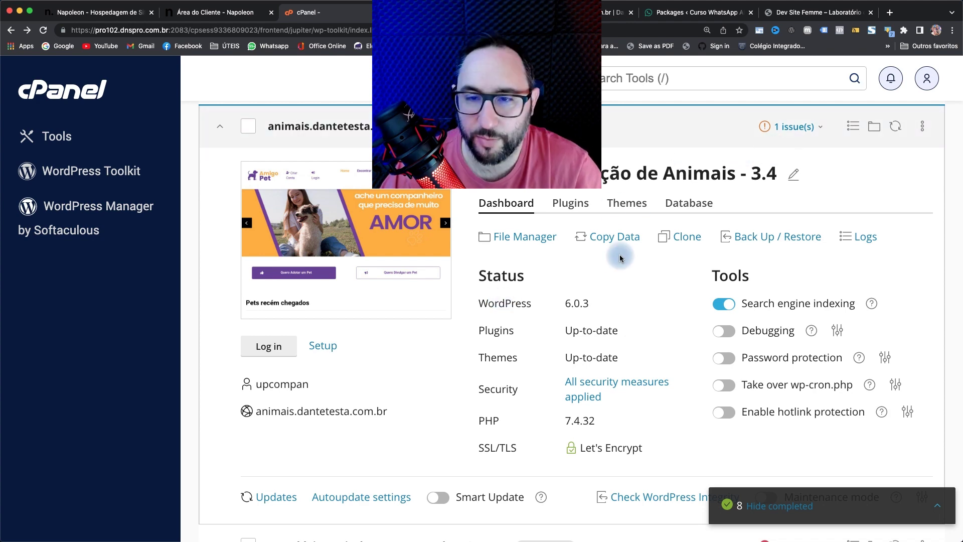
{"action": "left_click", "coordinate": [531, 242]}
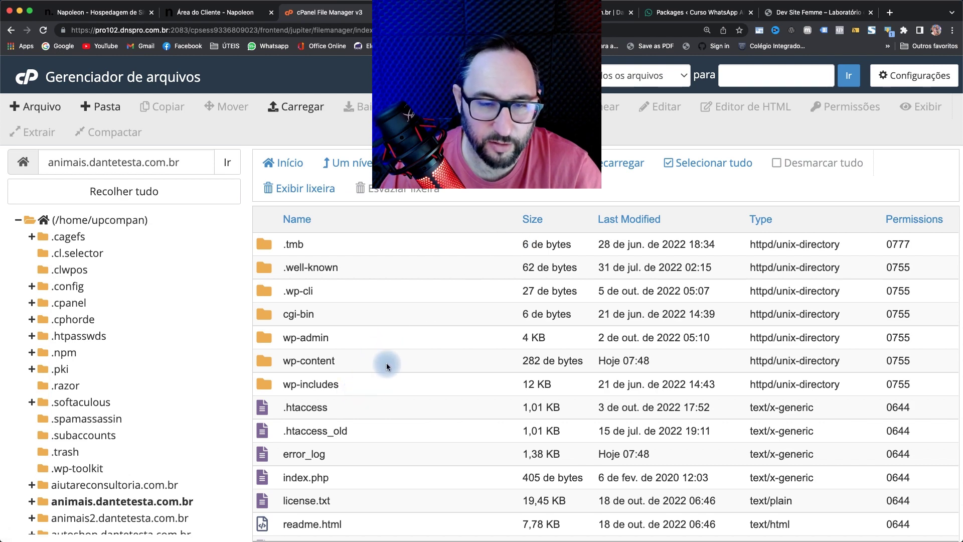
{"action": "double_click", "coordinate": [387, 370]}
{"action": "double_click", "coordinate": [356, 314]}
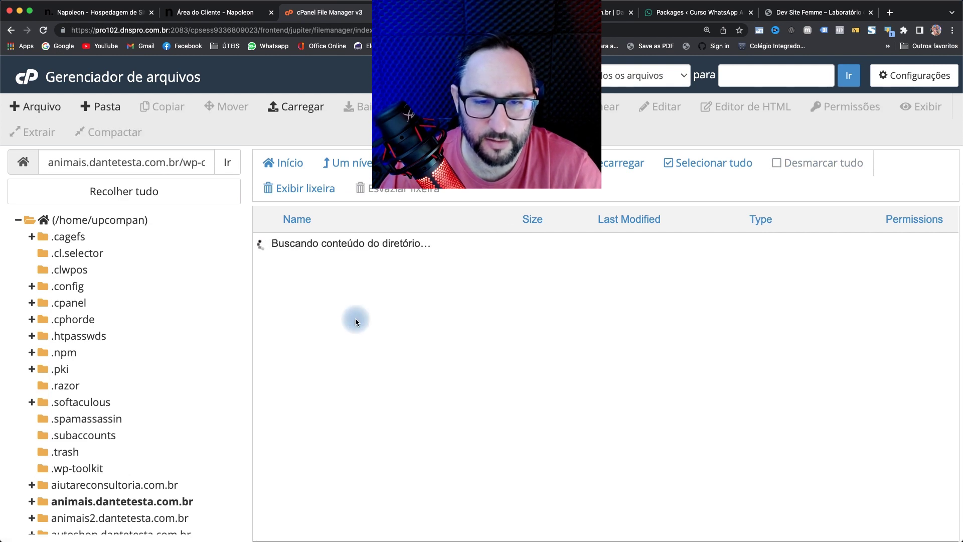
{"action": "scroll", "coordinate": [354, 387], "scroll_direction": "down", "scroll_amount": 8}
{"action": "left_click", "coordinate": [413, 483]}
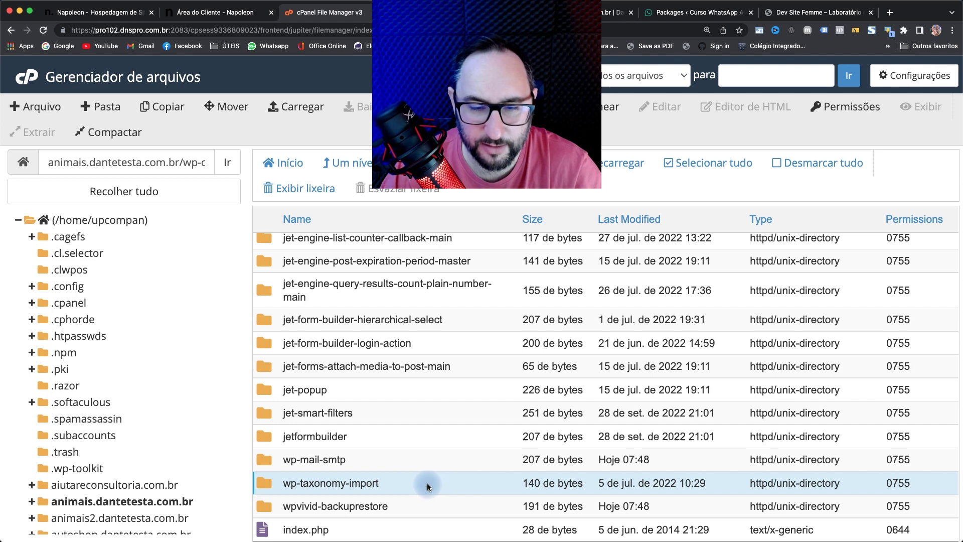
{"action": "right_click", "coordinate": [428, 486]}
{"action": "left_click", "coordinate": [483, 431]}
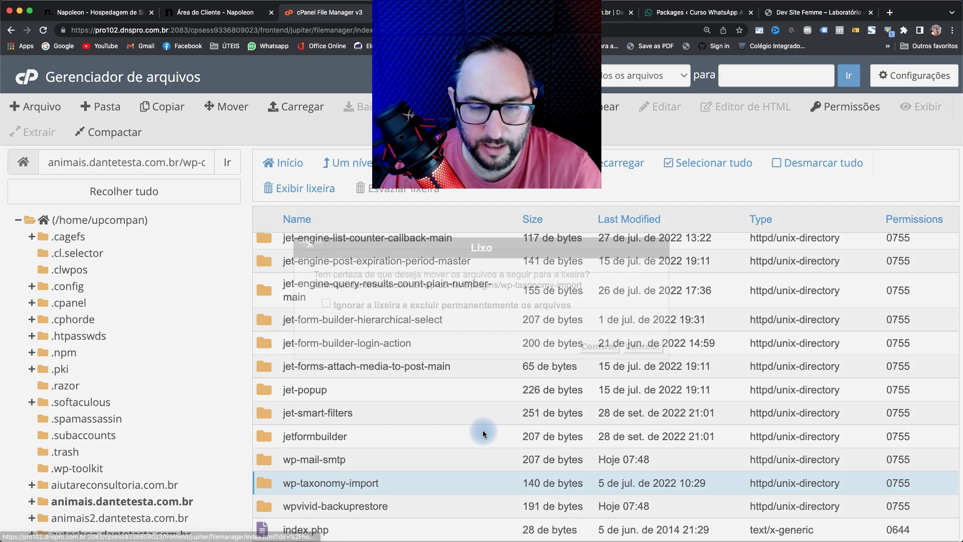
{"action": "left_click", "coordinate": [594, 348]}
{"action": "scroll", "coordinate": [622, 101], "scroll_direction": "left", "scroll_amount": 3}
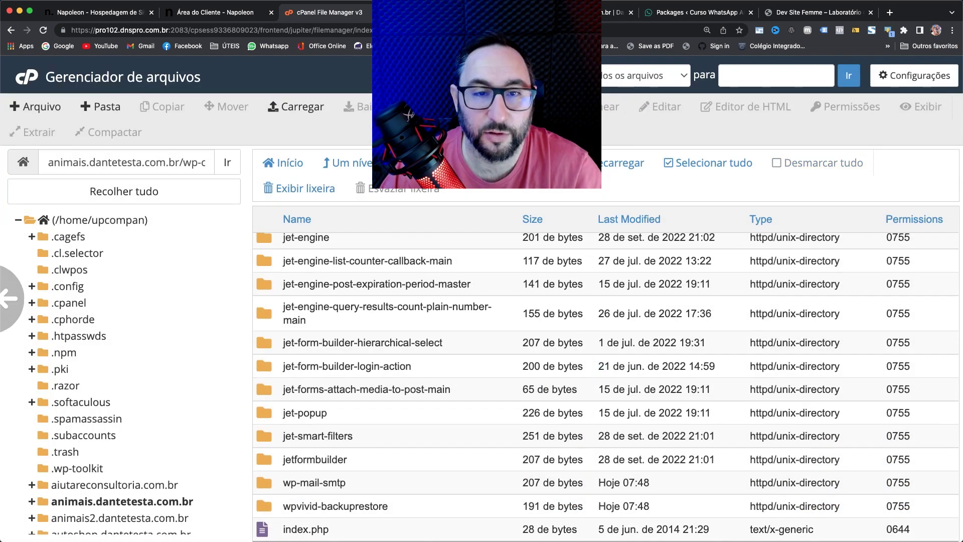
{"action": "scroll", "coordinate": [891, 150], "scroll_direction": "left", "scroll_amount": 2}
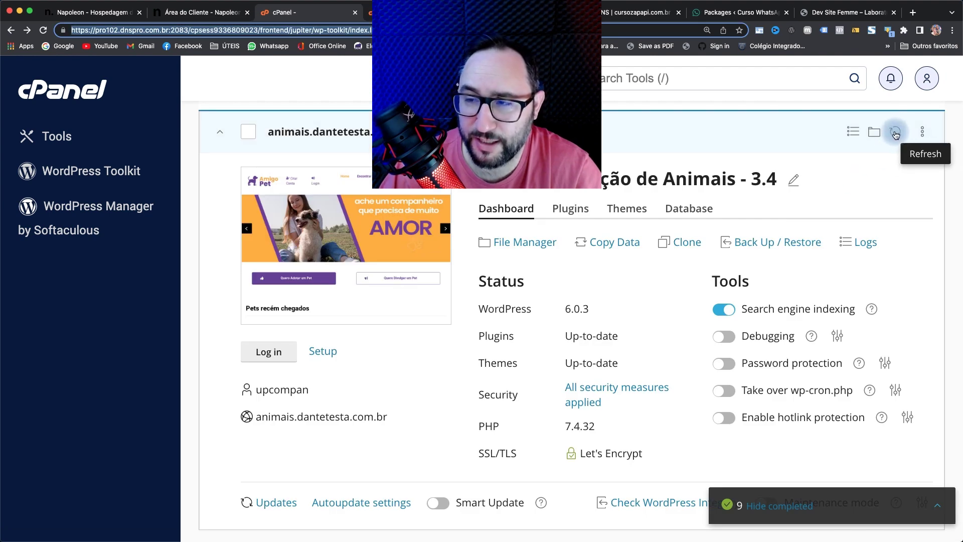
Review the refreshed status of animais.dantetesta.com.br, including its issues, plugins, security and SSL/TLS
{"action": "scroll", "coordinate": [772, 207], "scroll_direction": "up", "scroll_amount": 2}
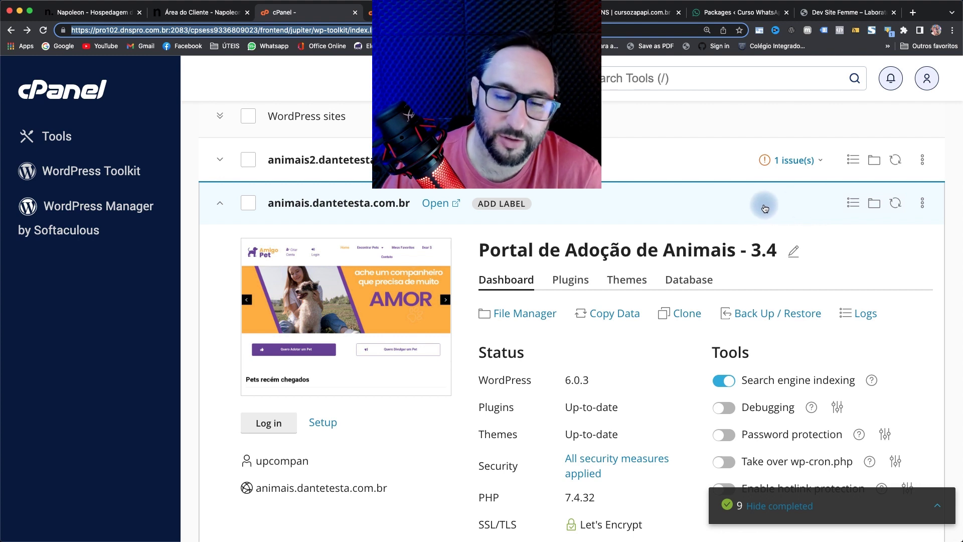
{"action": "scroll", "coordinate": [712, 240], "scroll_direction": "down", "scroll_amount": 2}
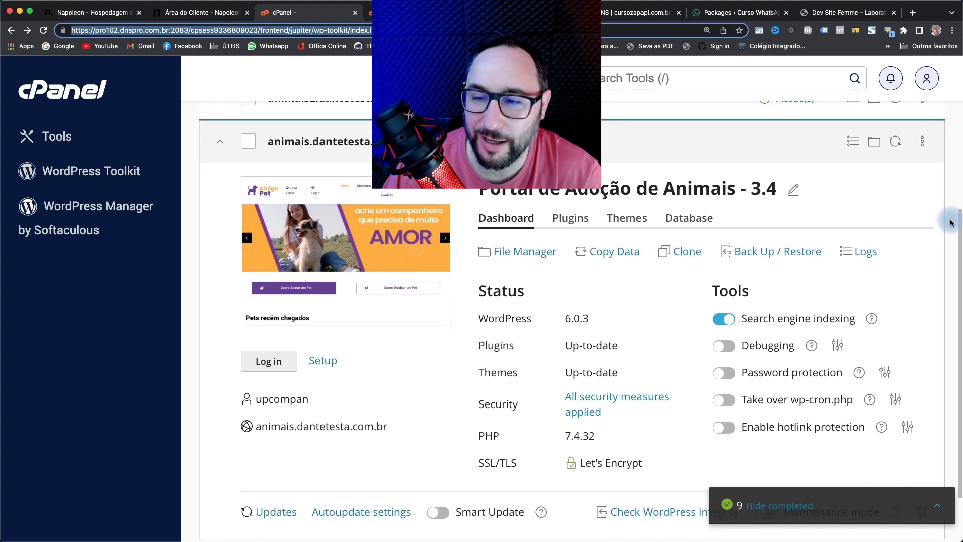
{"action": "left_click_drag", "start_coordinate": [564, 323], "coordinate": [619, 345]}
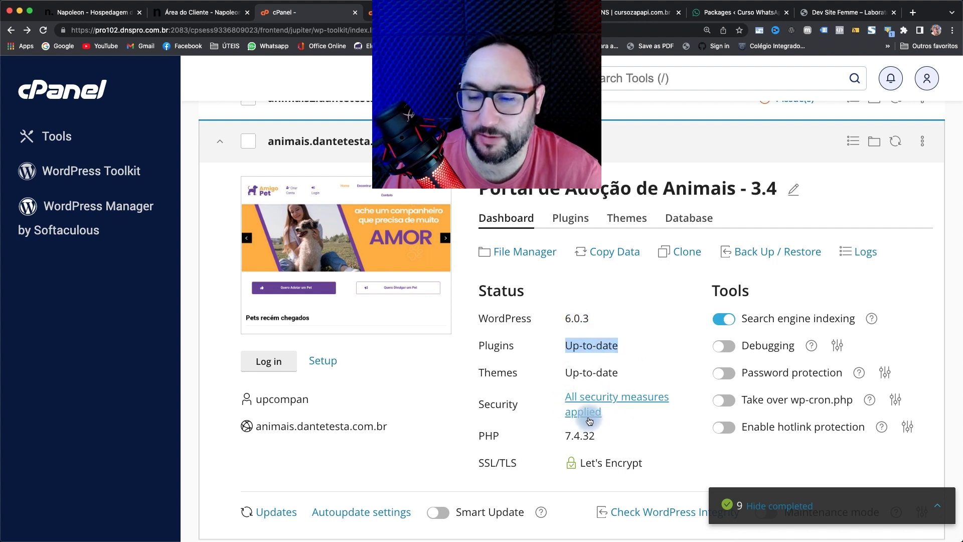
{"action": "scroll", "coordinate": [637, 426], "scroll_direction": "up", "scroll_amount": 1}
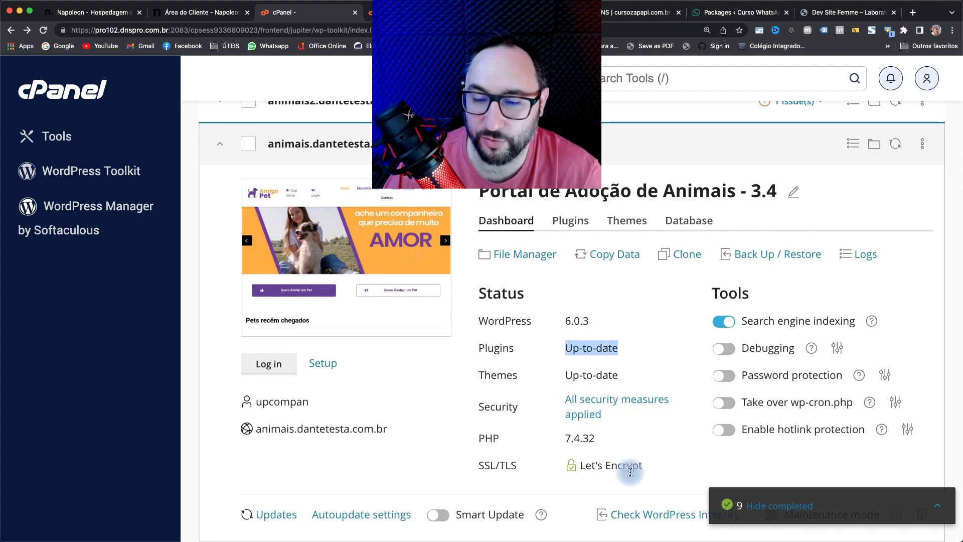
Open the security status for all WordPress sites, select every site and examine the core, plugin and theme vulnerabilities in the list
{"action": "scroll", "coordinate": [582, 301], "scroll_direction": "down", "scroll_amount": 5}
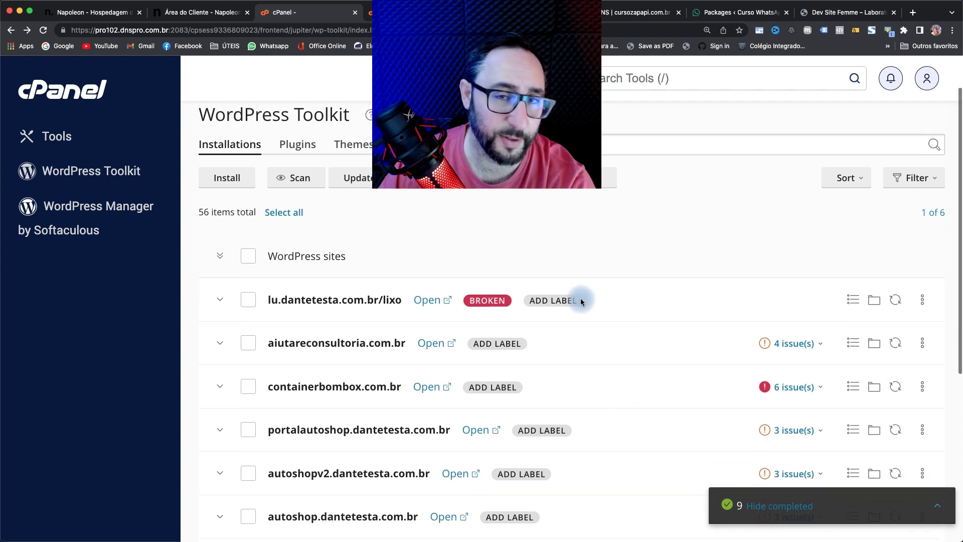
{"action": "scroll", "coordinate": [582, 311], "scroll_direction": "down", "scroll_amount": 2}
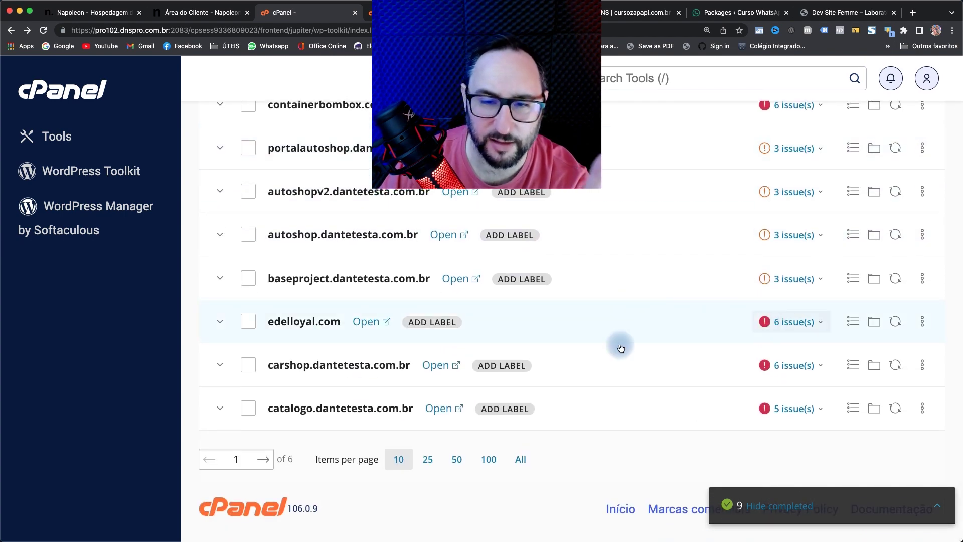
{"action": "scroll", "coordinate": [671, 402], "scroll_direction": "up", "scroll_amount": 7}
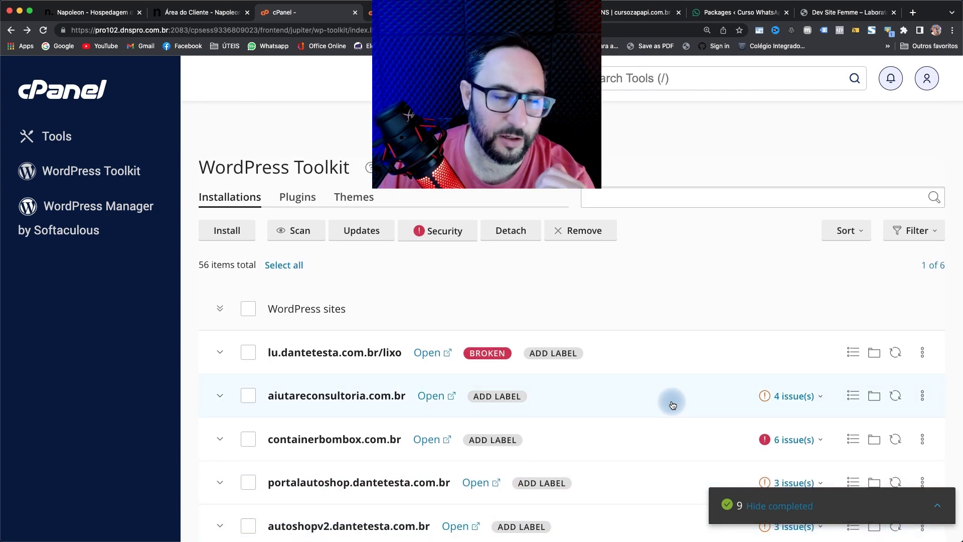
{"action": "left_click", "coordinate": [431, 235]}
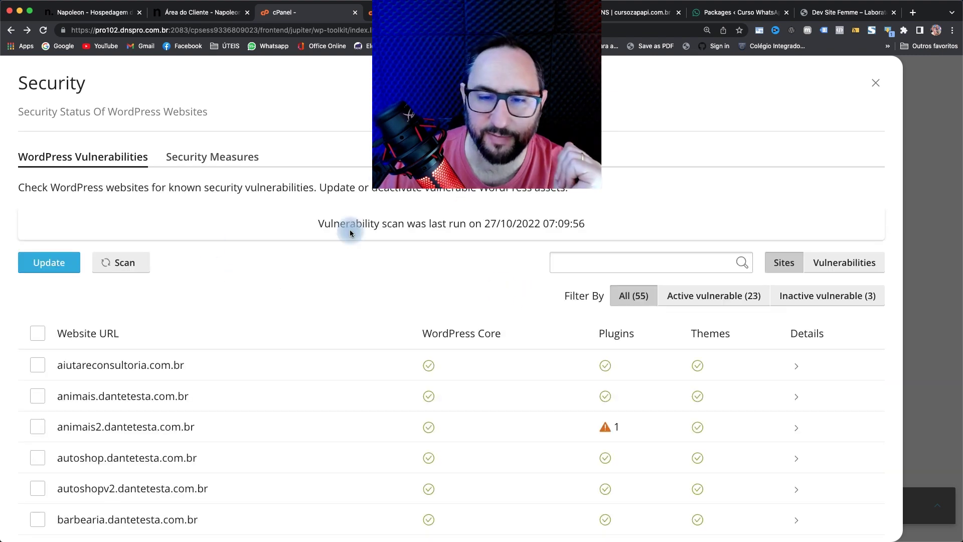
{"action": "scroll", "coordinate": [167, 386], "scroll_direction": "down", "scroll_amount": 3}
{"action": "left_click", "coordinate": [37, 333]}
{"action": "scroll", "coordinate": [350, 351], "scroll_direction": "up", "scroll_amount": 3}
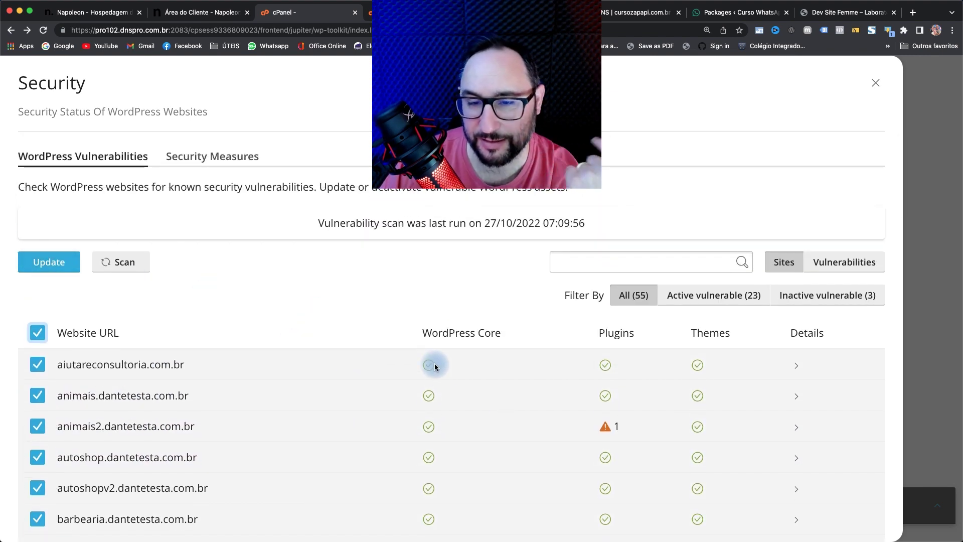
{"action": "scroll", "coordinate": [708, 357], "scroll_direction": "down", "scroll_amount": 6}
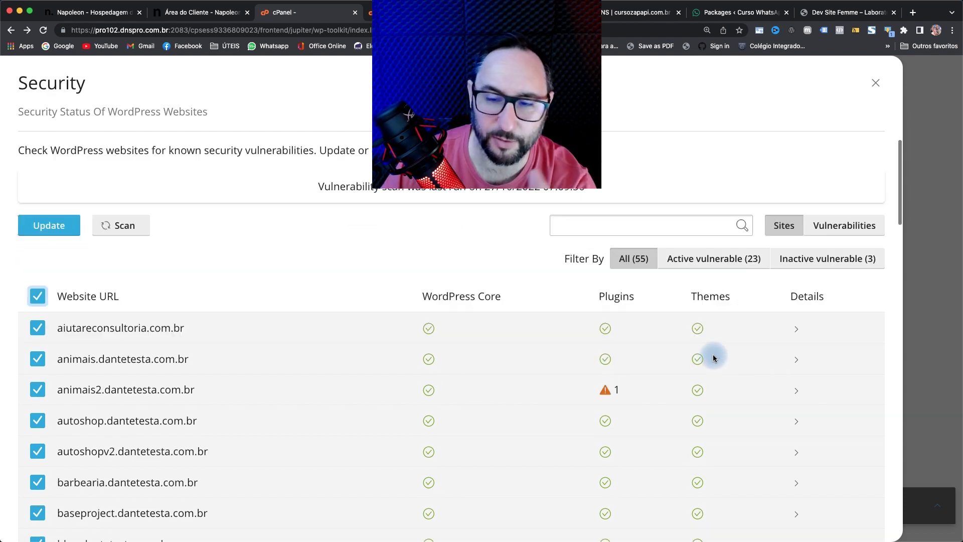
{"action": "scroll", "coordinate": [613, 358], "scroll_direction": "down", "scroll_amount": 1}
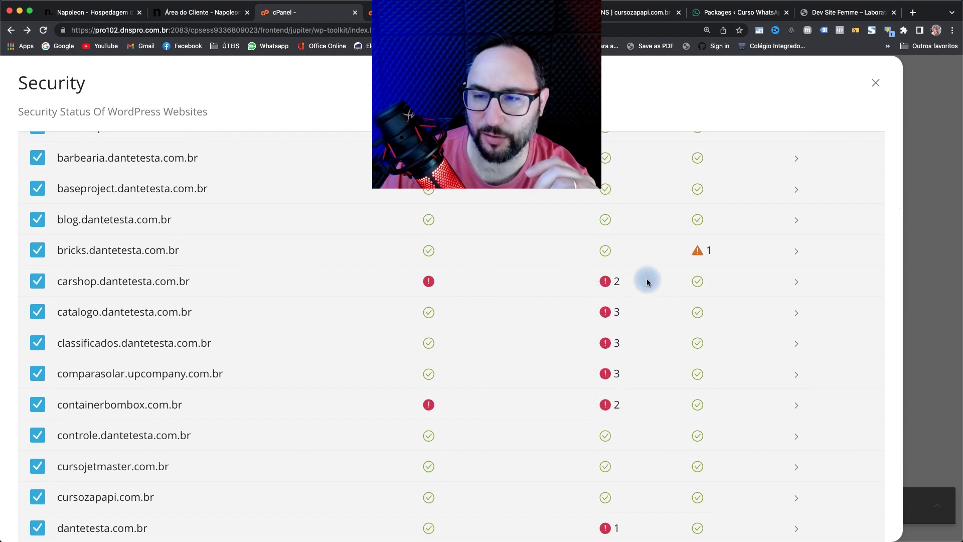
{"action": "scroll", "coordinate": [584, 423], "scroll_direction": "down", "scroll_amount": 12}
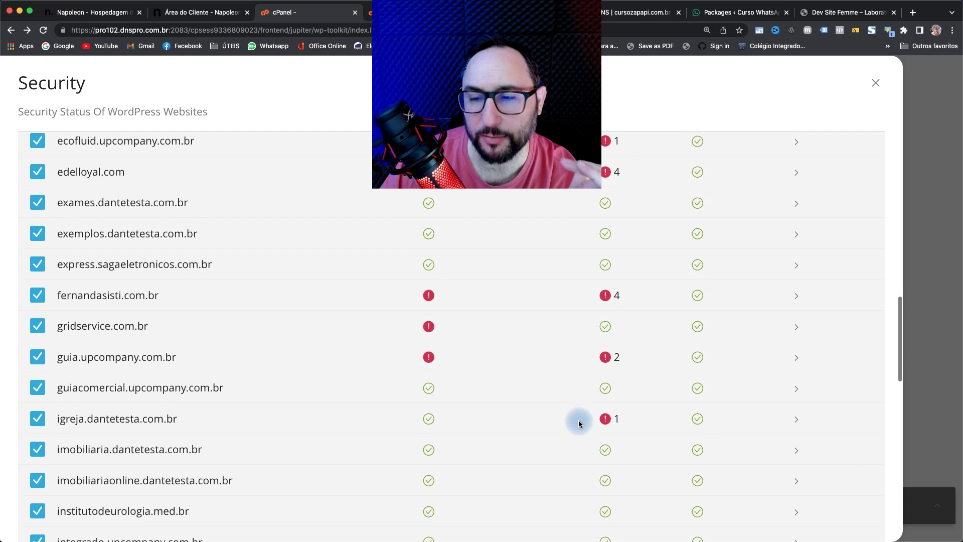
{"action": "scroll", "coordinate": [579, 423], "scroll_direction": "down", "scroll_amount": 14}
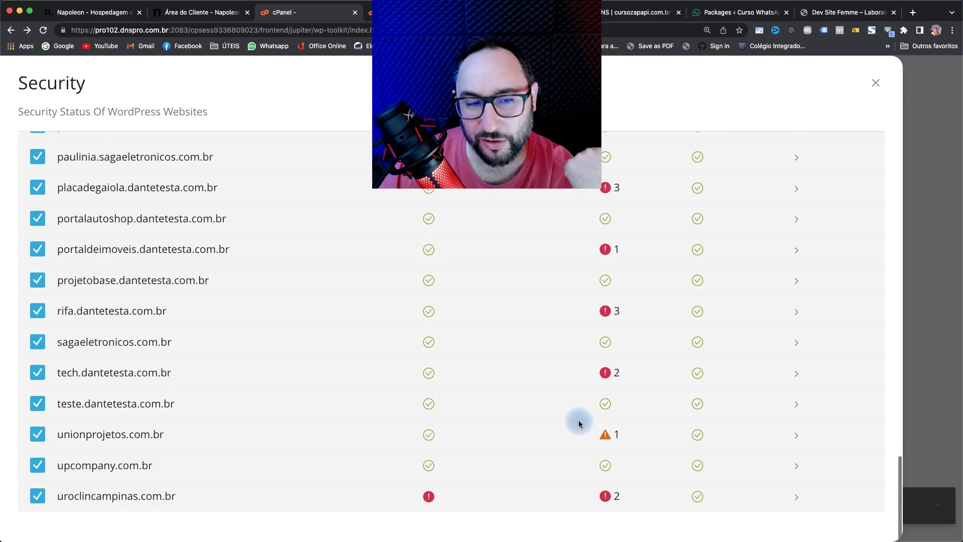
{"action": "scroll", "coordinate": [513, 394], "scroll_direction": "up", "scroll_amount": 20}
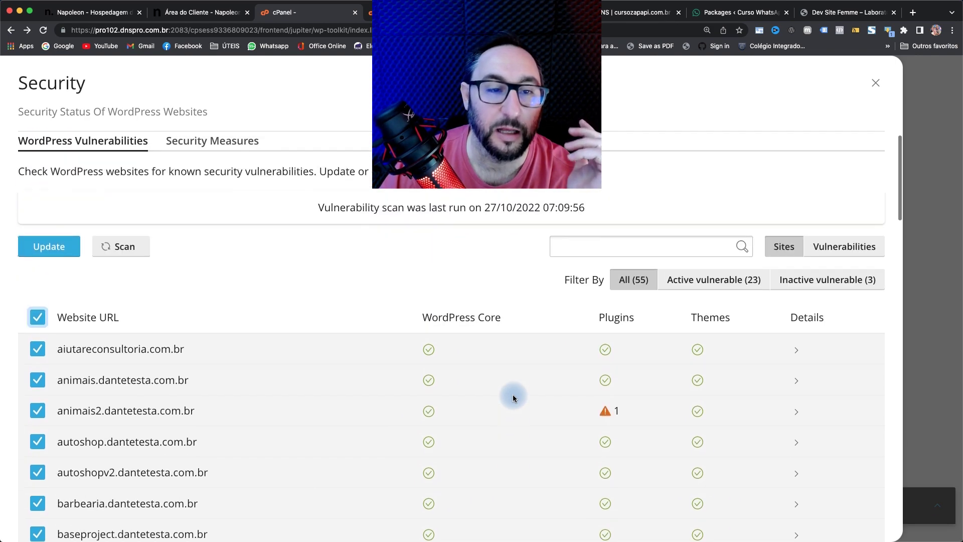
Apply all critical and recommended security measures to portalautoshop, autoshopv2 and autoshop.dantetesta.com.br, and collapse the task progress
{"action": "left_click", "coordinate": [206, 159]}
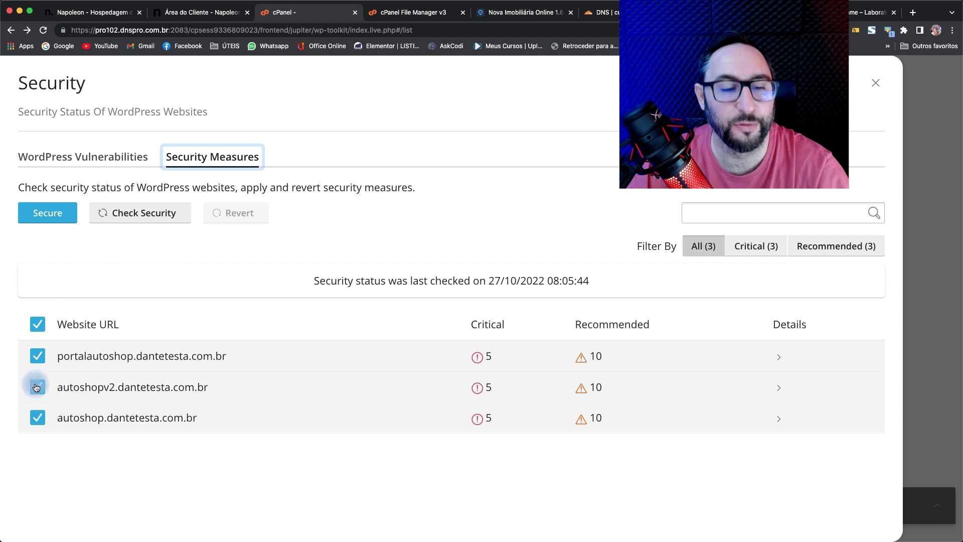
{"action": "left_click", "coordinate": [58, 217]}
{"action": "scroll", "coordinate": [351, 245], "scroll_direction": "up", "scroll_amount": 3}
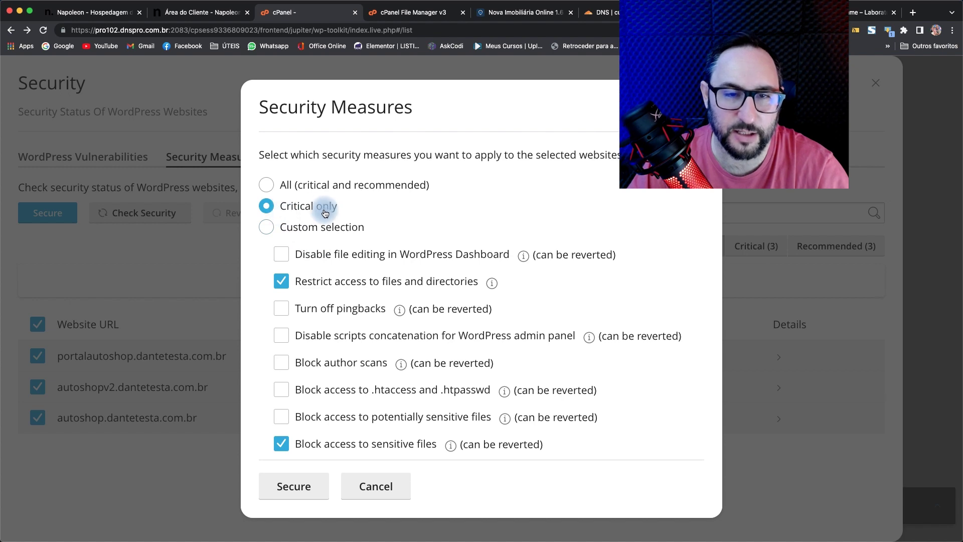
{"action": "left_click", "coordinate": [270, 188]}
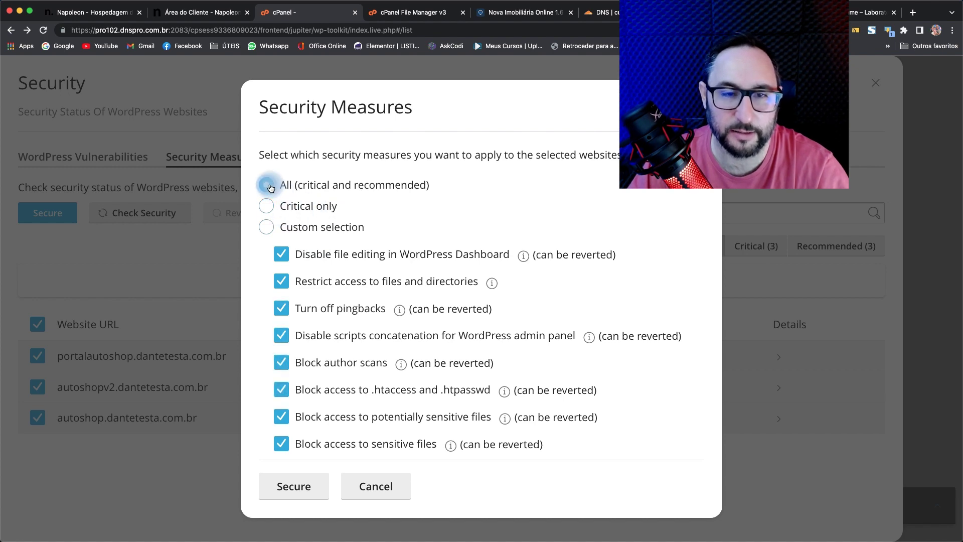
{"action": "left_click", "coordinate": [317, 497]}
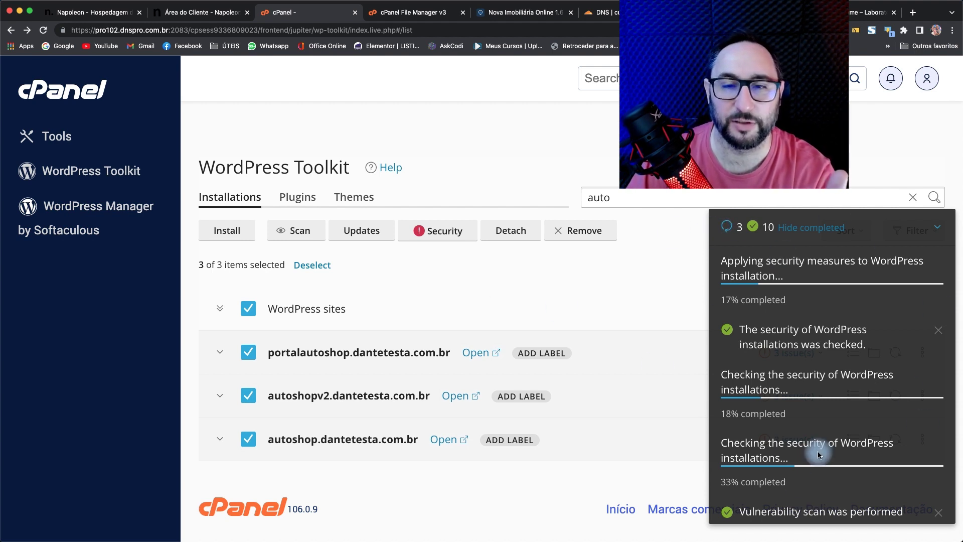
{"action": "left_click", "coordinate": [929, 232]}
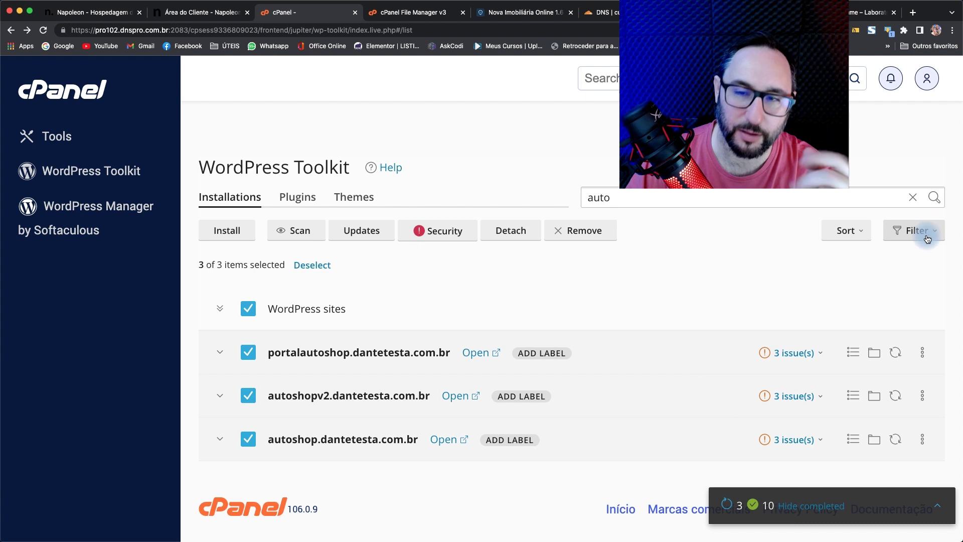